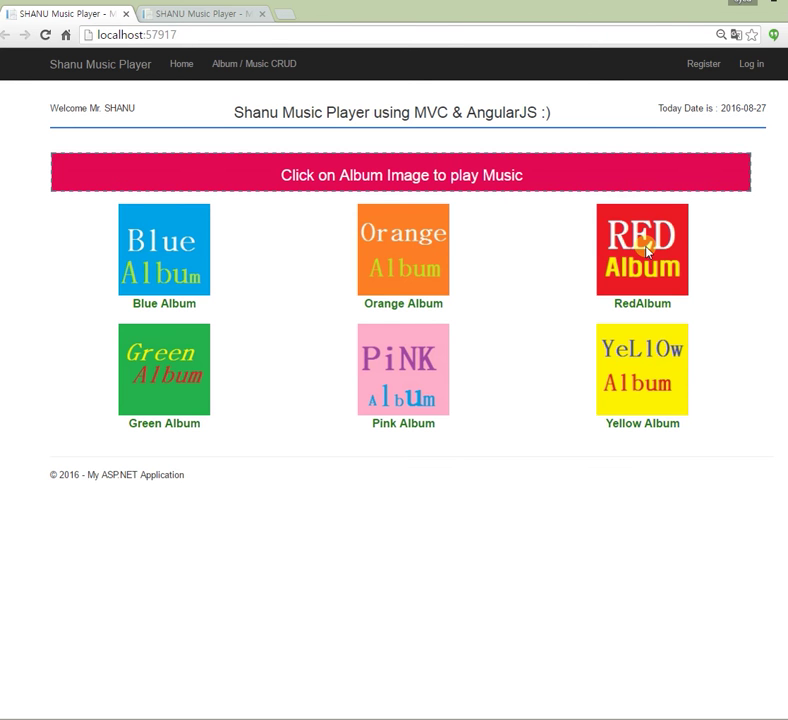
Open the RedAlbum player, stop the playing song, and highlight the player heading
{"action": "left_click", "coordinate": [646, 251]}
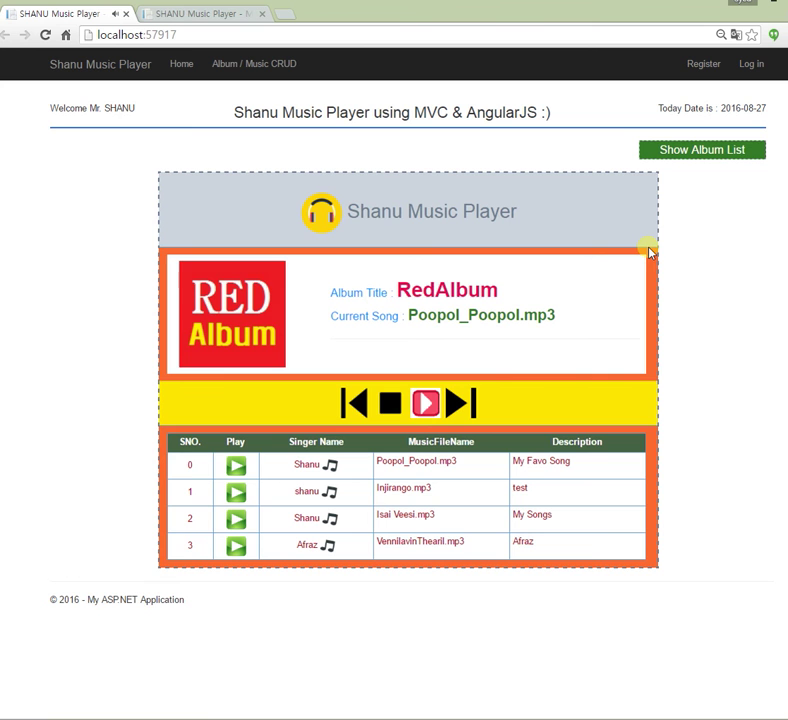
{"action": "left_click", "coordinate": [391, 404]}
{"action": "left_click_drag", "start_coordinate": [366, 216], "coordinate": [470, 218]}
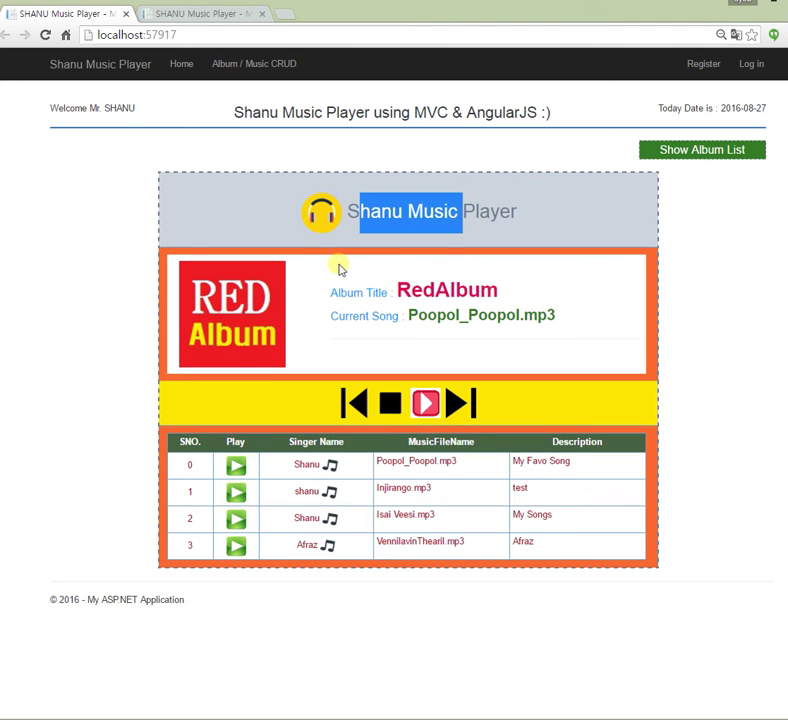
{"action": "left_click", "coordinate": [345, 302]}
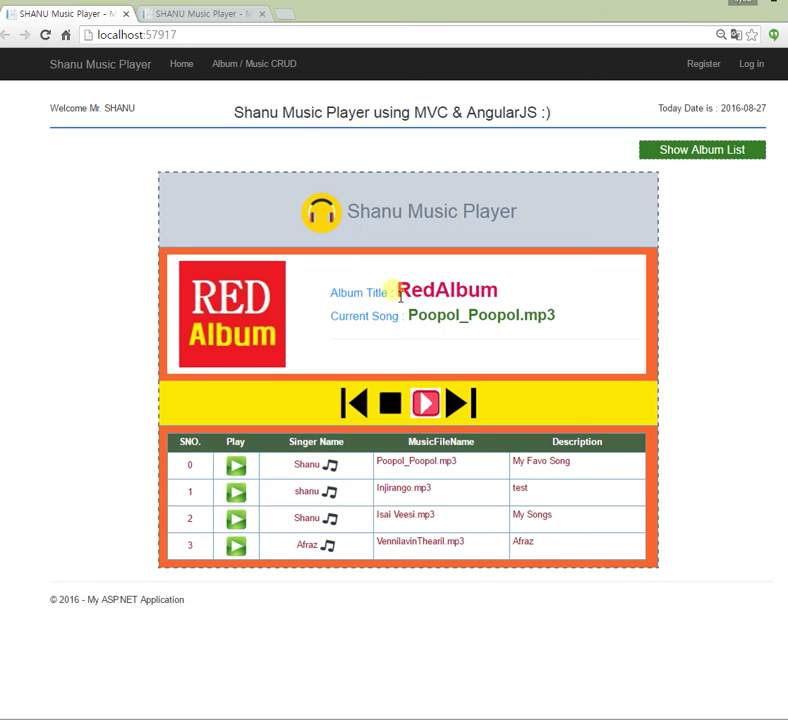
Highlight the RedAlbum title, the current song Poopol_Poopol.mp3 and the Singer Name column
{"action": "left_click_drag", "start_coordinate": [396, 290], "coordinate": [512, 295]}
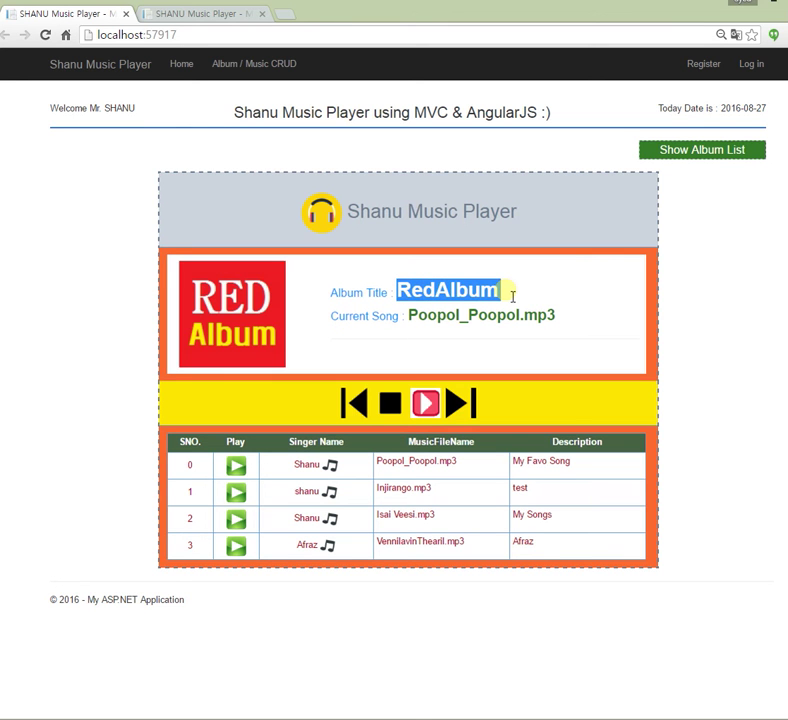
{"action": "left_click", "coordinate": [353, 322]}
{"action": "left_click_drag", "start_coordinate": [353, 322], "coordinate": [403, 322]}
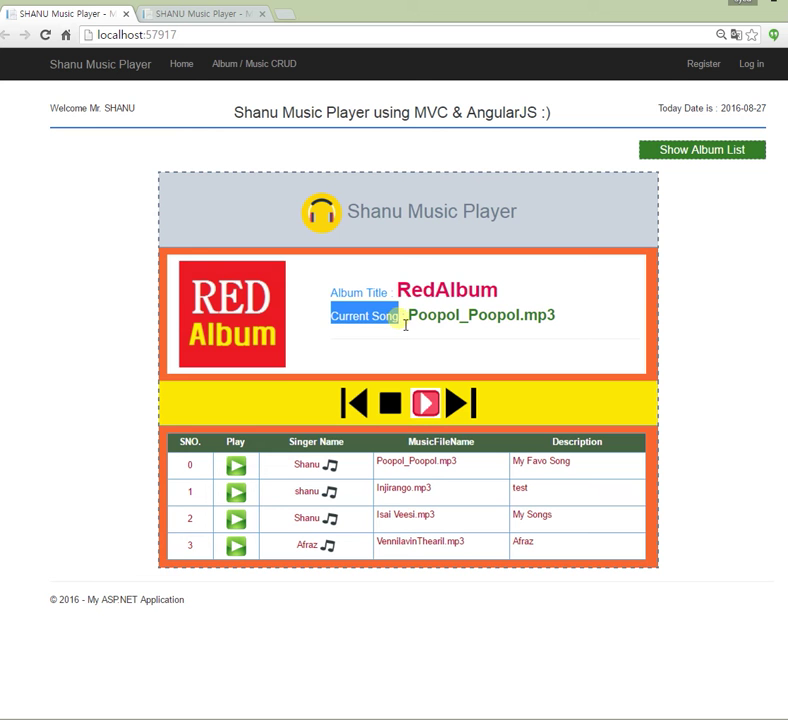
{"action": "left_click", "coordinate": [419, 322]}
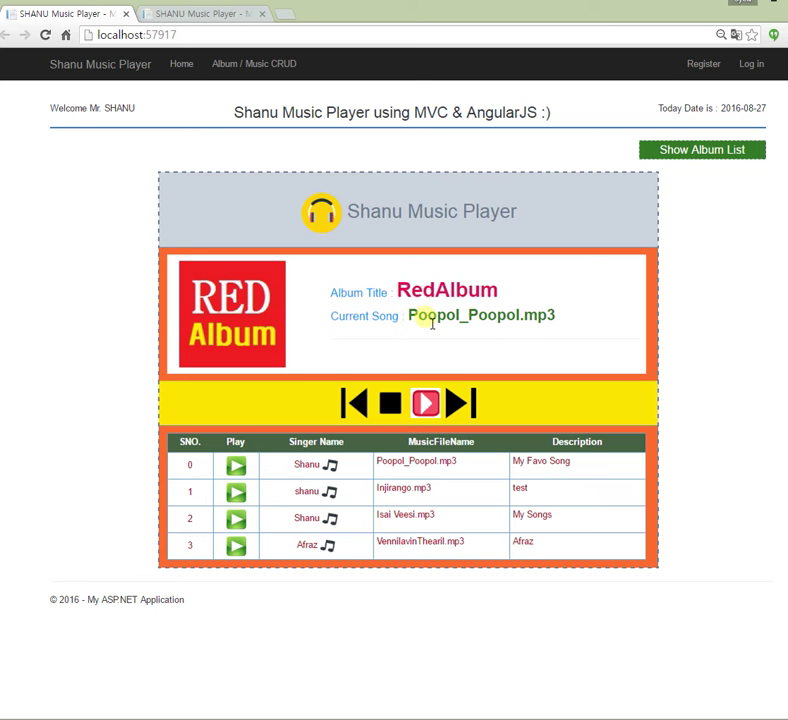
{"action": "double_click", "coordinate": [432, 321]}
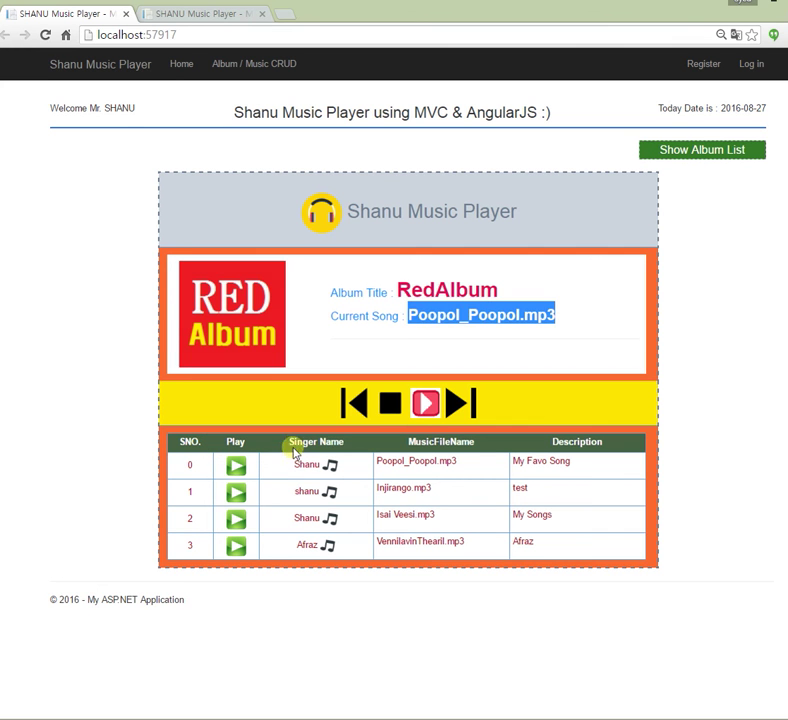
{"action": "left_click_drag", "start_coordinate": [290, 439], "coordinate": [435, 441]}
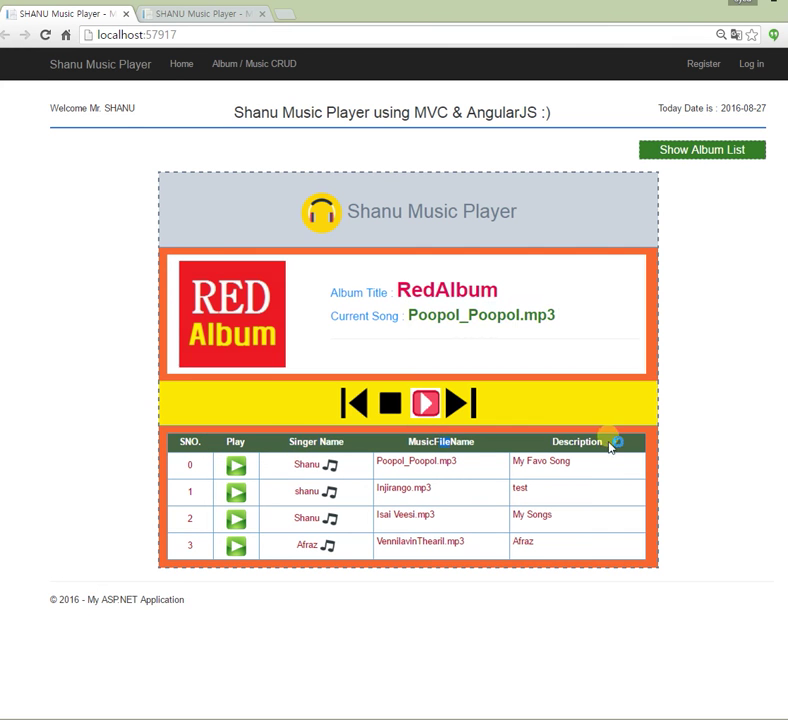
{"action": "left_click", "coordinate": [313, 464]}
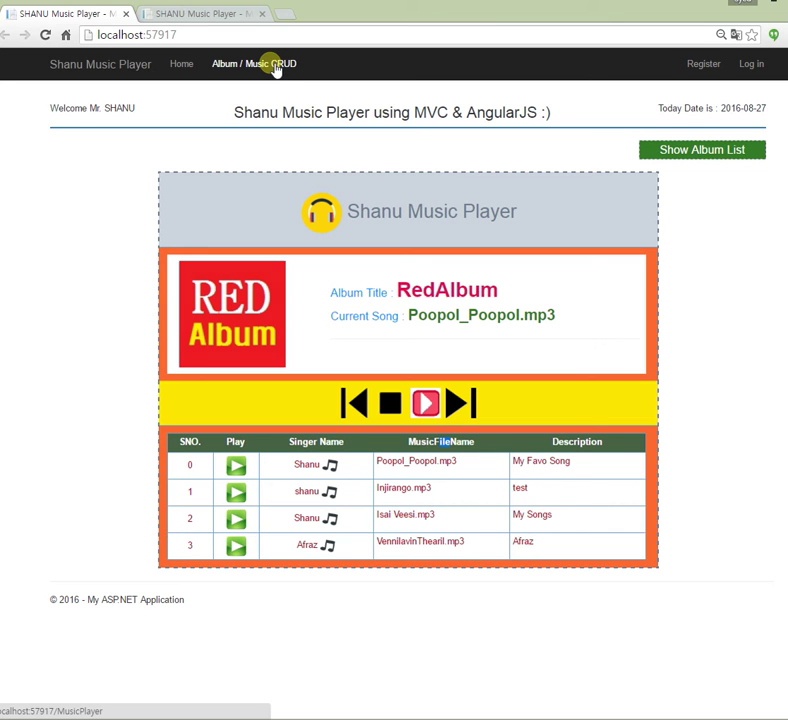
Play RedAlbum, skip ahead to VennilavinThearil.mp3, then go back to Injirango.mp3
{"action": "left_click", "coordinate": [426, 404]}
{"action": "left_click", "coordinate": [457, 404]}
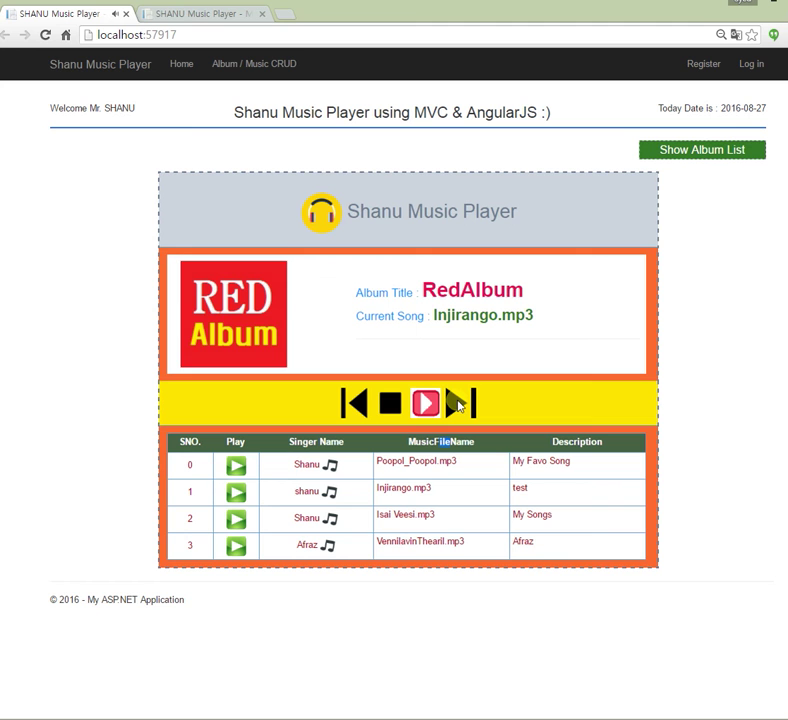
{"action": "left_click", "coordinate": [457, 404]}
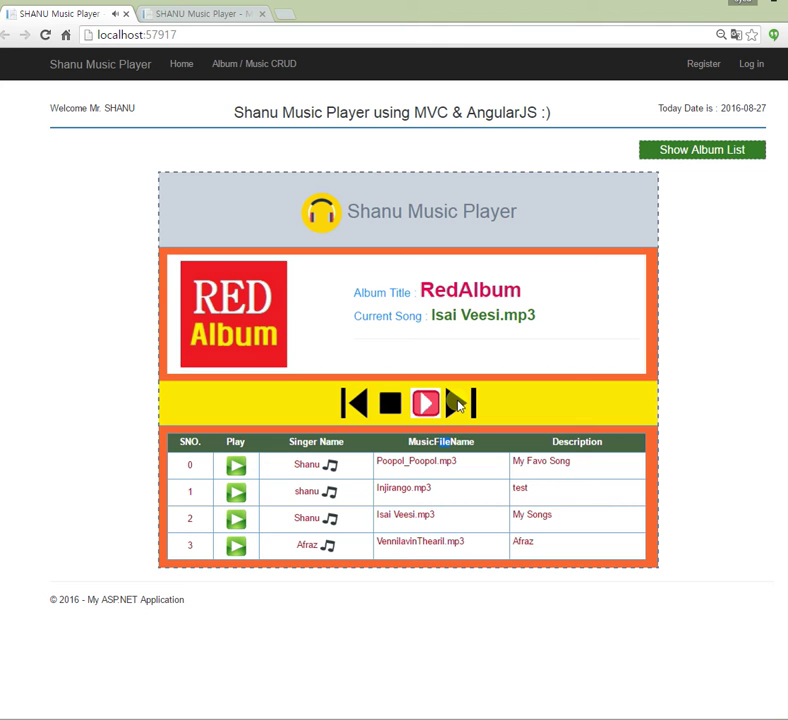
{"action": "left_click", "coordinate": [457, 404]}
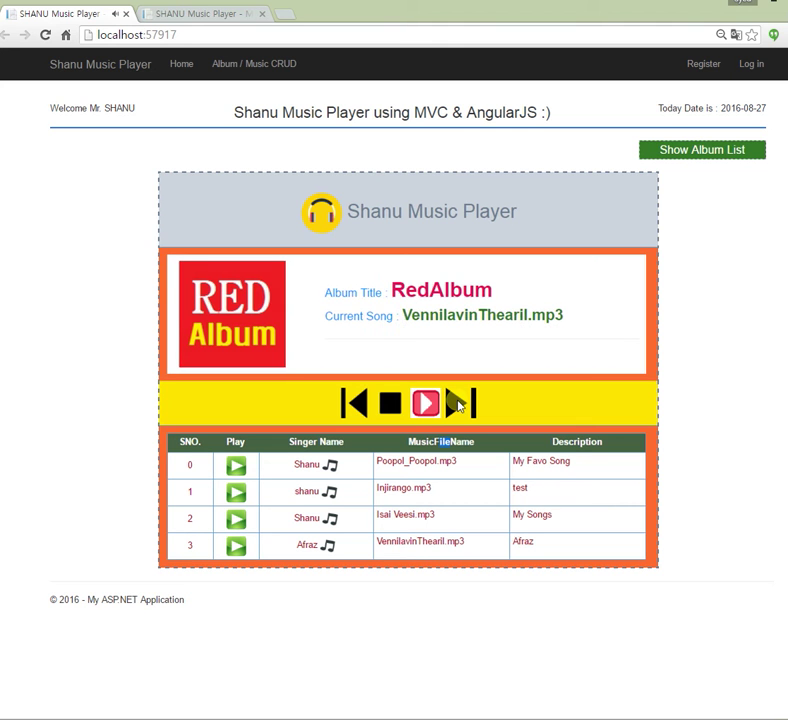
{"action": "left_click", "coordinate": [363, 404]}
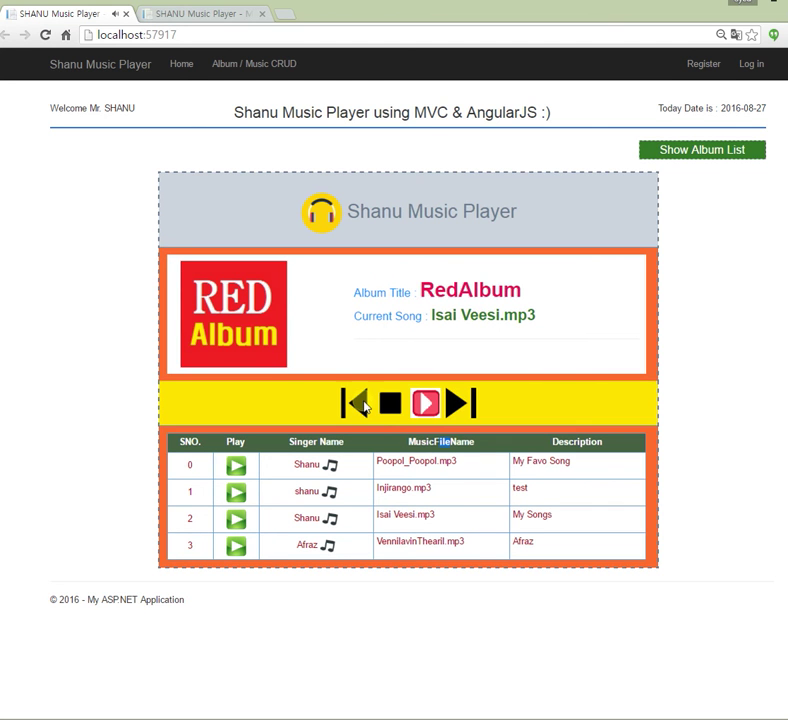
{"action": "left_click", "coordinate": [363, 404]}
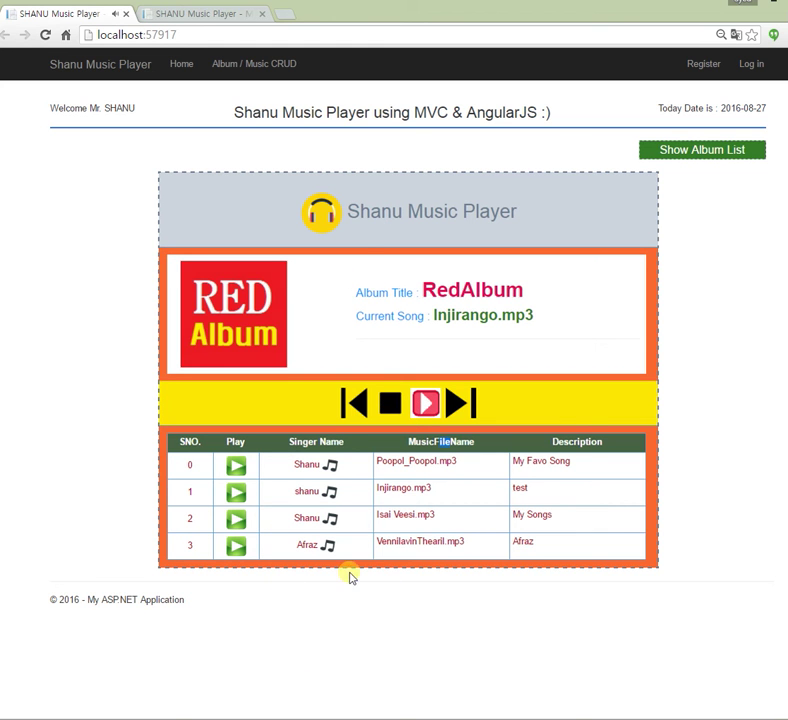
Highlight the Current Song label and the first song's details, then return to the album grid
{"action": "left_click_drag", "start_coordinate": [365, 325], "coordinate": [422, 325]}
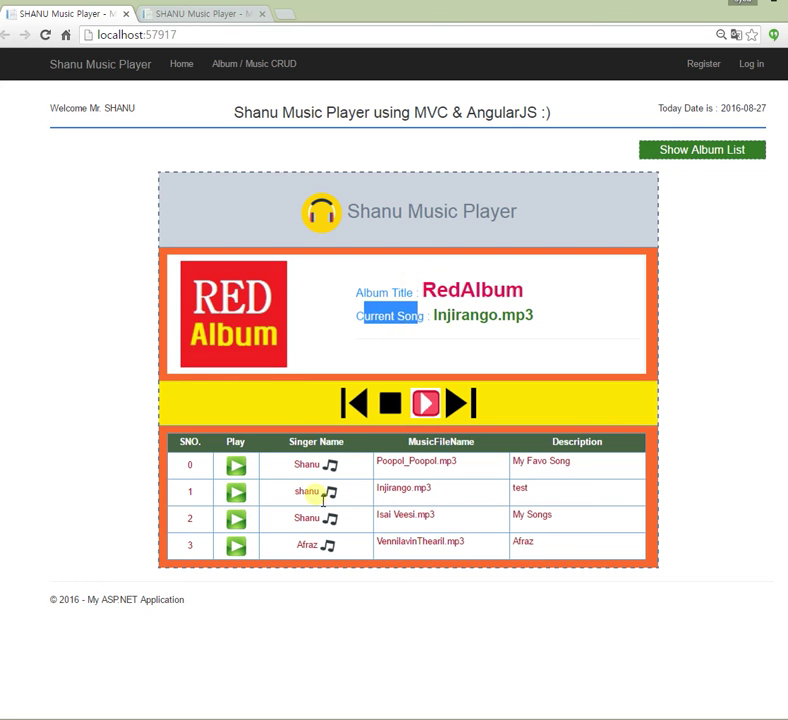
{"action": "left_click", "coordinate": [581, 477]}
{"action": "left_click_drag", "start_coordinate": [527, 462], "coordinate": [598, 475]}
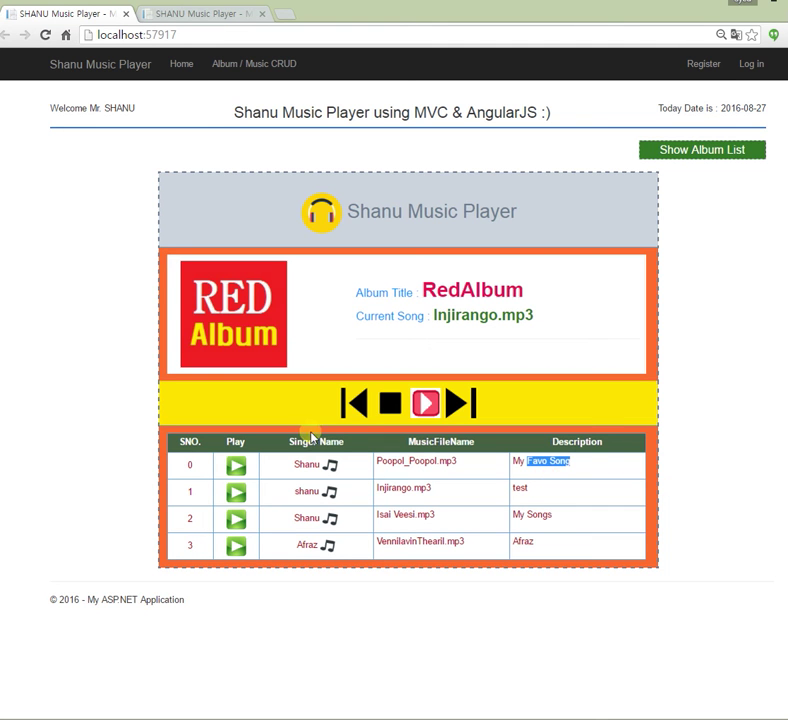
{"action": "left_click_drag", "start_coordinate": [290, 443], "coordinate": [352, 447]}
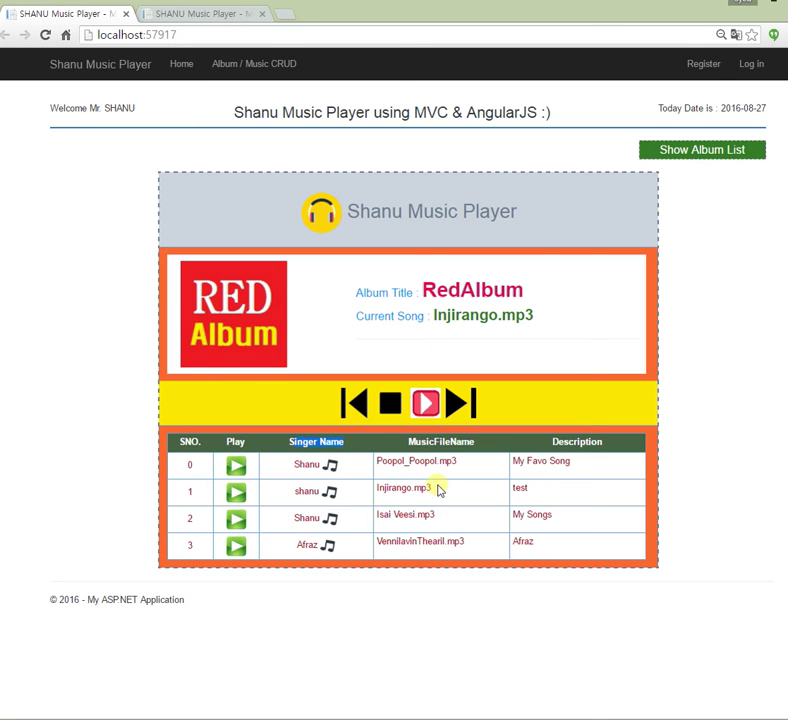
{"action": "left_click_drag", "start_coordinate": [380, 461], "coordinate": [487, 470]}
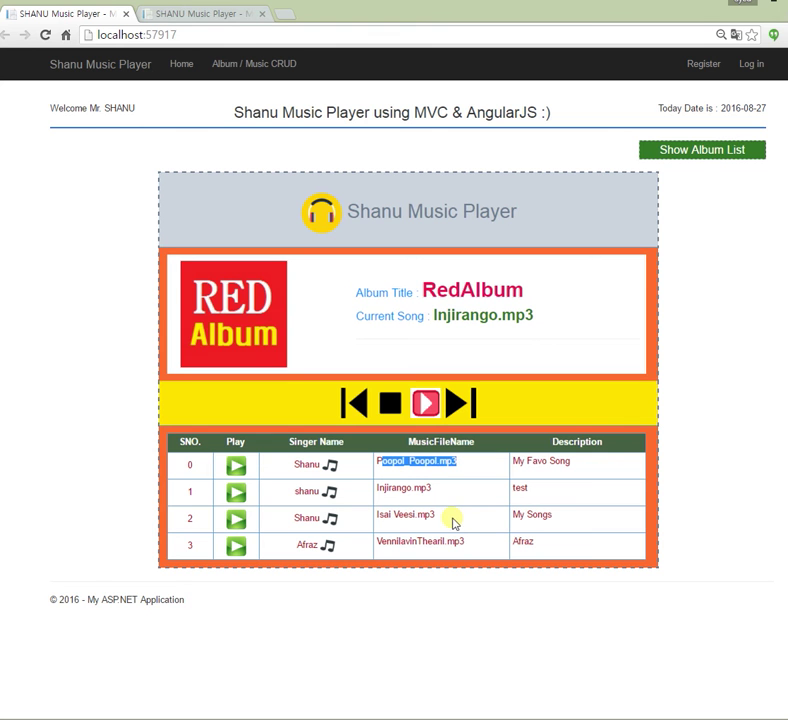
{"action": "left_click", "coordinate": [703, 153]}
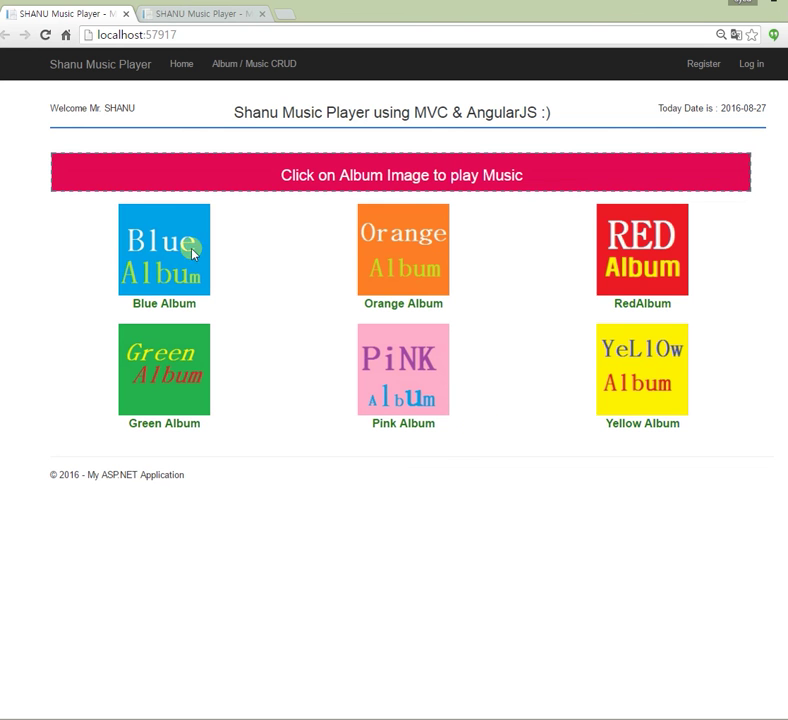
{"action": "left_click", "coordinate": [415, 252]}
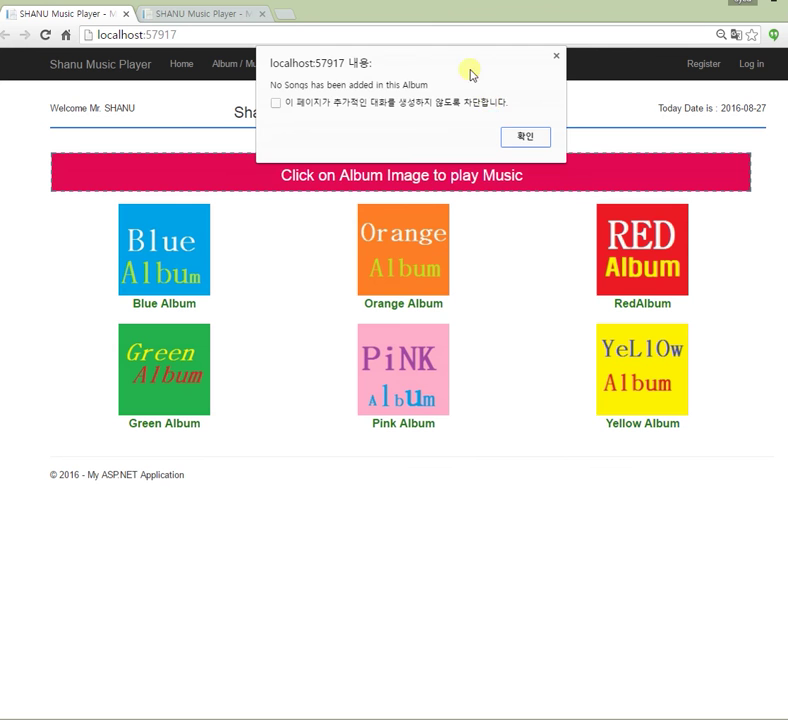
{"action": "left_click", "coordinate": [512, 137]}
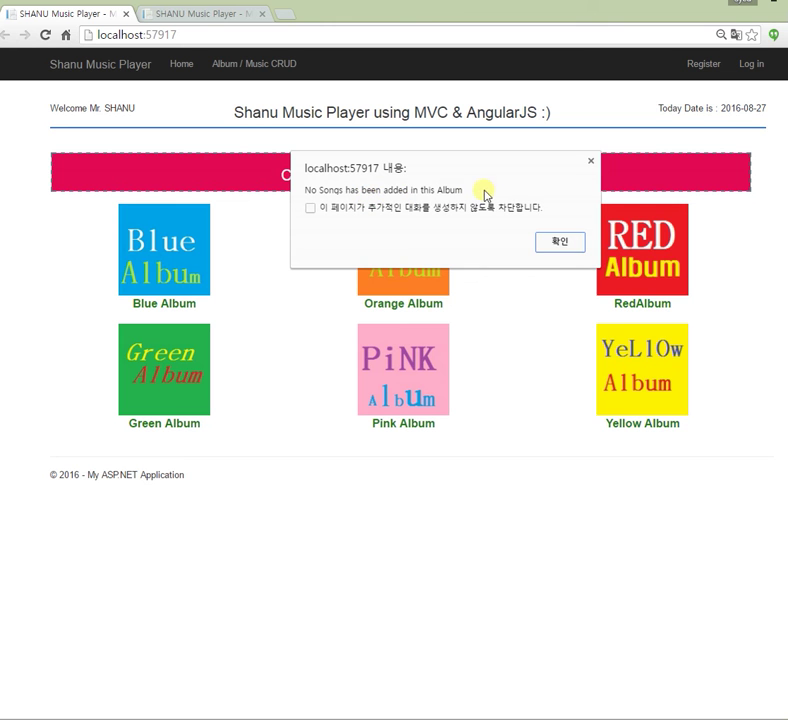
{"action": "left_click", "coordinate": [559, 244]}
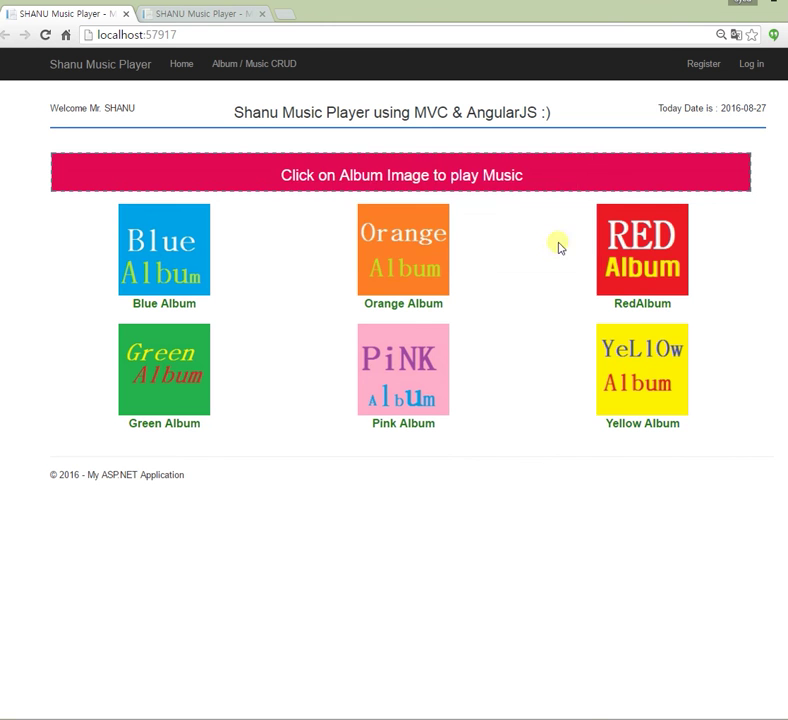
Open the Blue Album player to list its two songs
{"action": "left_click", "coordinate": [151, 244]}
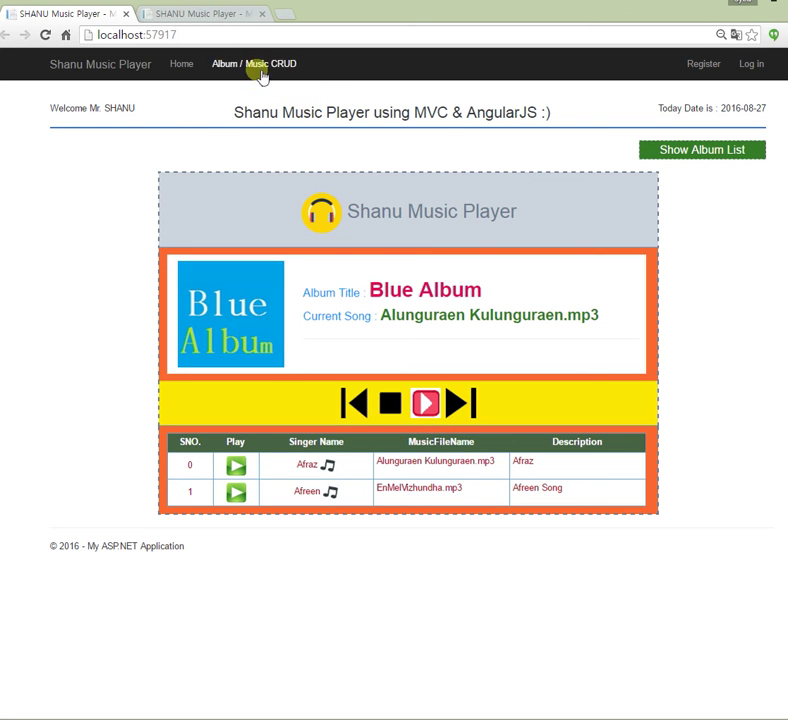
{"action": "left_click", "coordinate": [203, 15]}
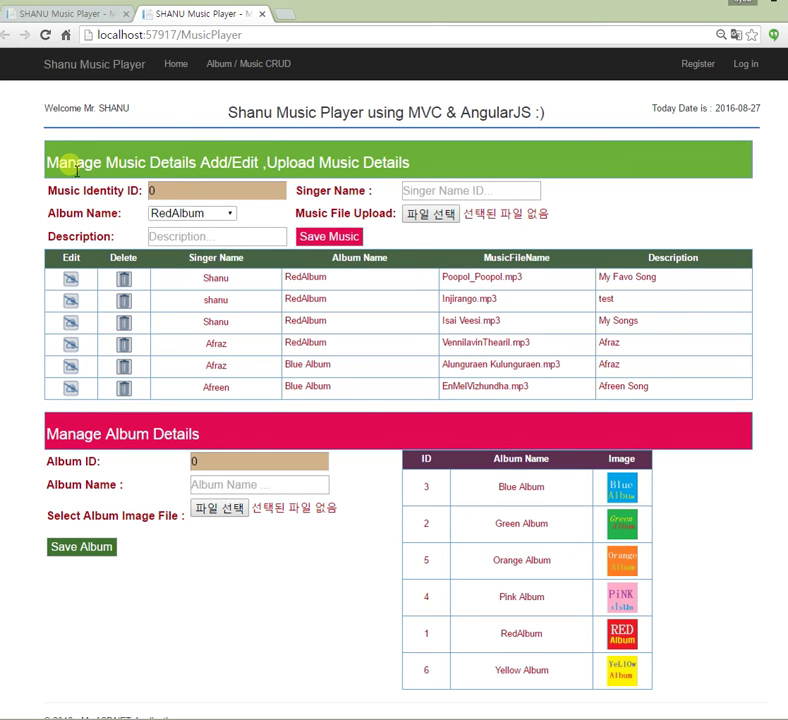
{"action": "left_click_drag", "start_coordinate": [67, 170], "coordinate": [410, 168]}
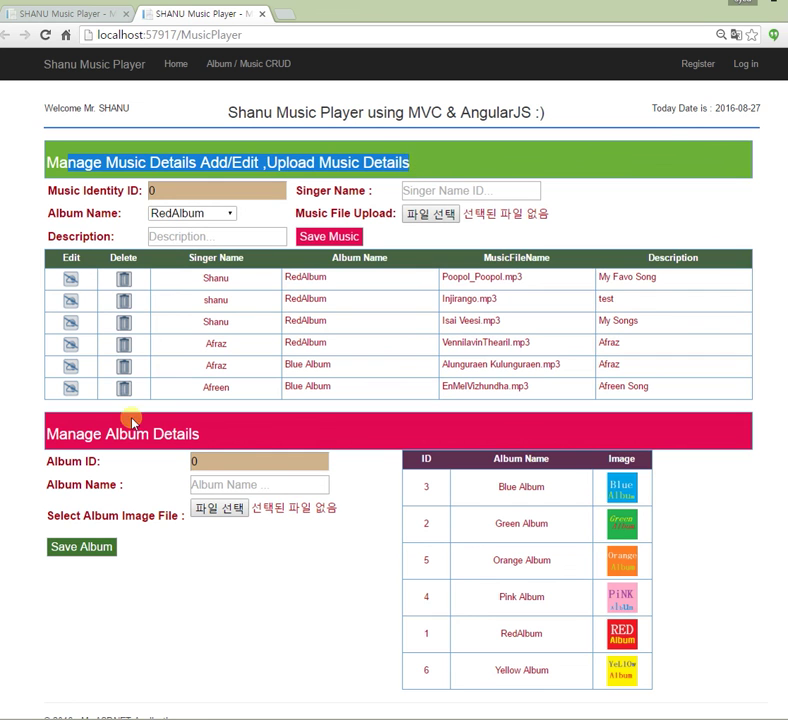
{"action": "left_click_drag", "start_coordinate": [57, 434], "coordinate": [213, 436]}
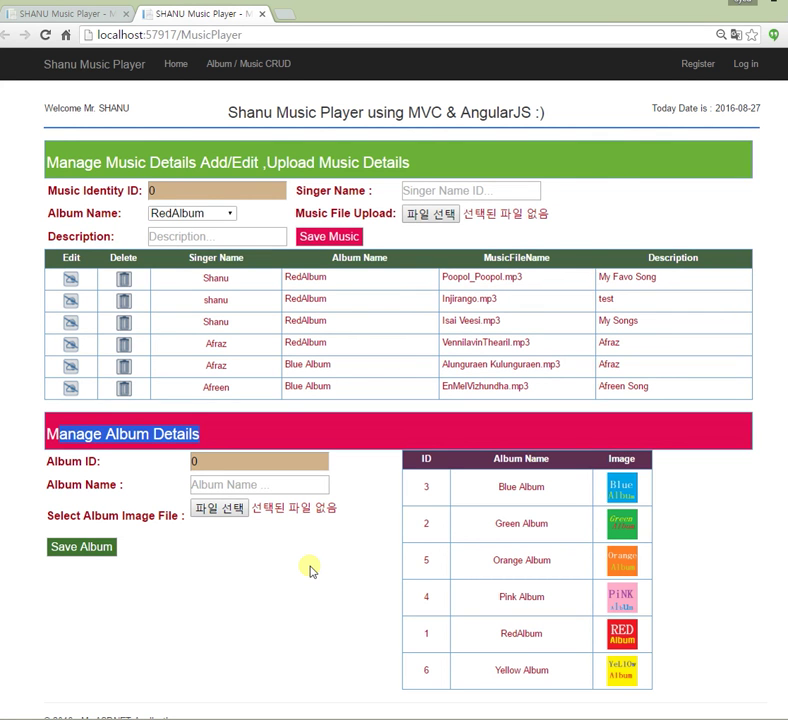
{"action": "left_click_drag", "start_coordinate": [106, 162], "coordinate": [208, 164]}
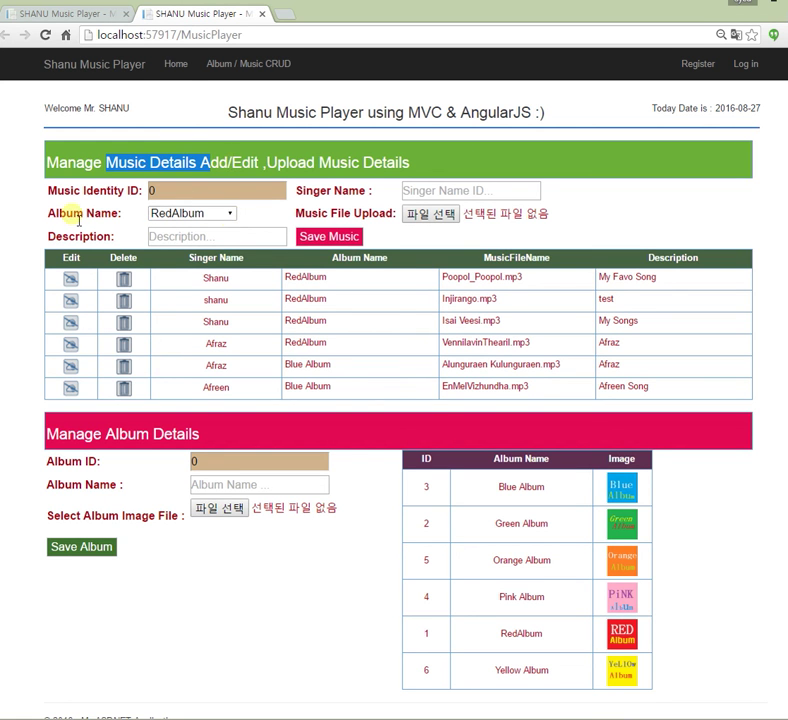
{"action": "left_click_drag", "start_coordinate": [77, 216], "coordinate": [240, 222]}
{"action": "left_click", "coordinate": [230, 216]}
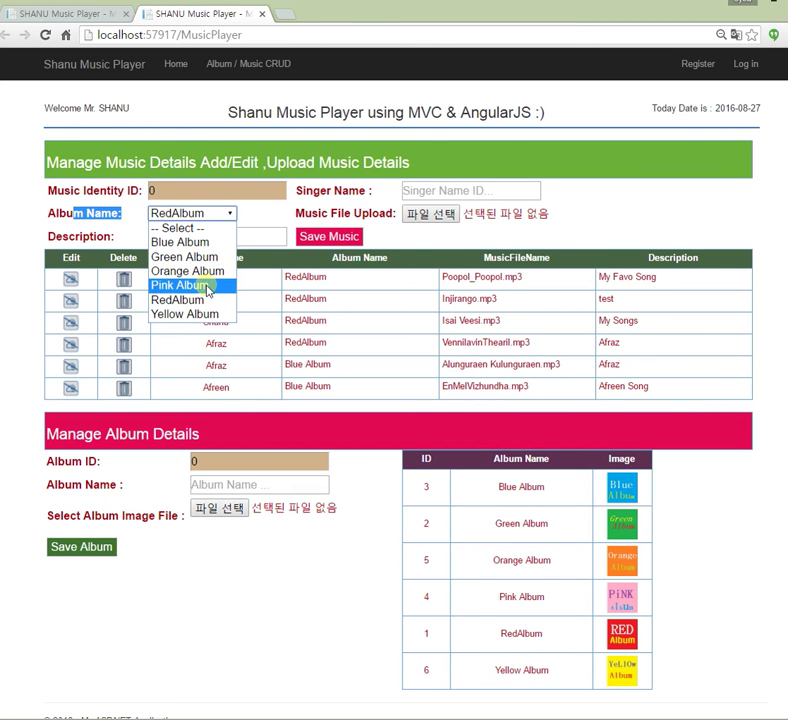
{"action": "left_click", "coordinate": [211, 654]}
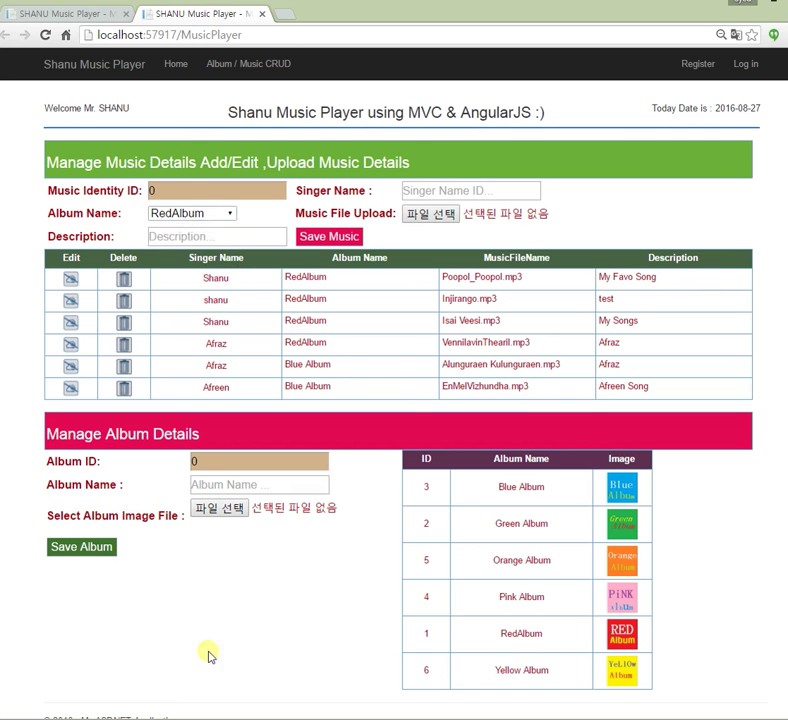
{"action": "left_click", "coordinate": [204, 486]}
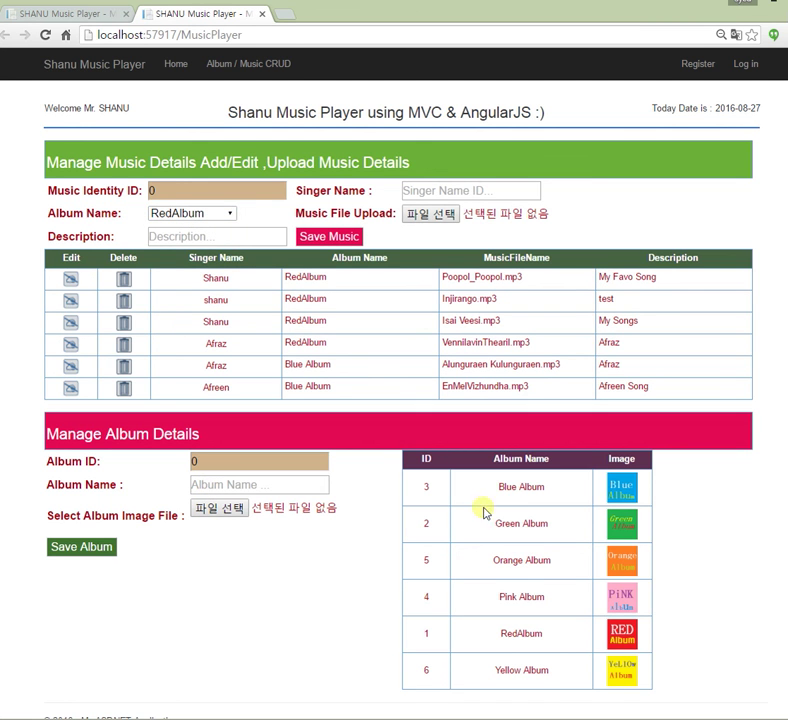
{"action": "scroll", "coordinate": [528, 540], "scroll_direction": "down", "scroll_amount": 1}
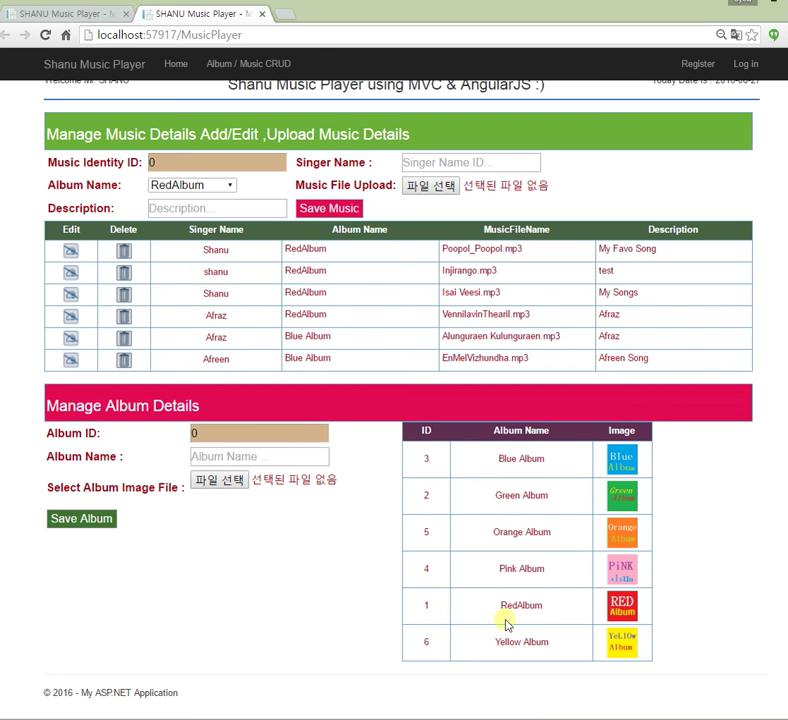
Save a new album named PurpleAlbum with purple.jpg as its cover image
{"action": "left_click", "coordinate": [229, 484]}
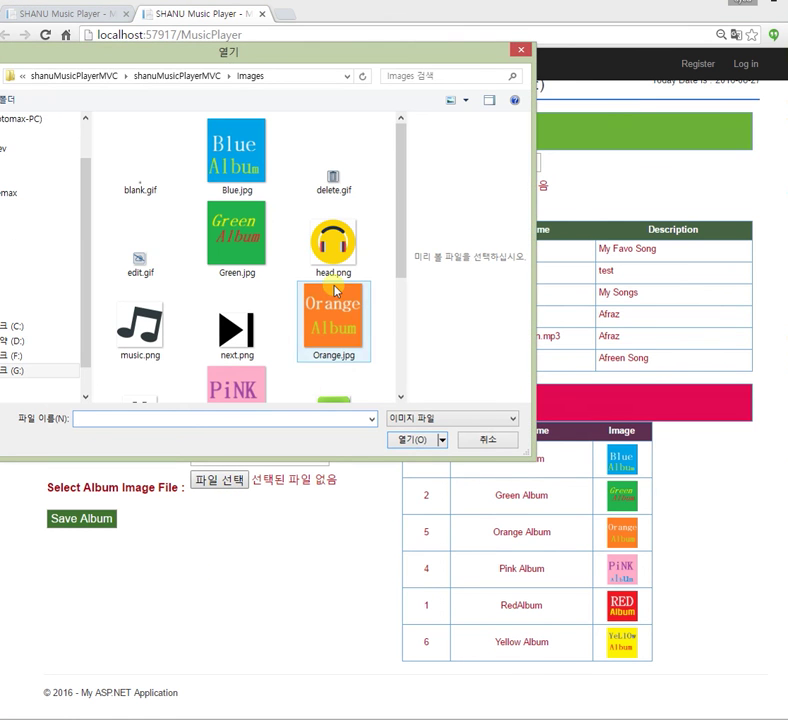
{"action": "scroll", "coordinate": [405, 200], "scroll_direction": "down", "scroll_amount": 1}
{"action": "scroll", "coordinate": [413, 238], "scroll_direction": "down", "scroll_amount": 3}
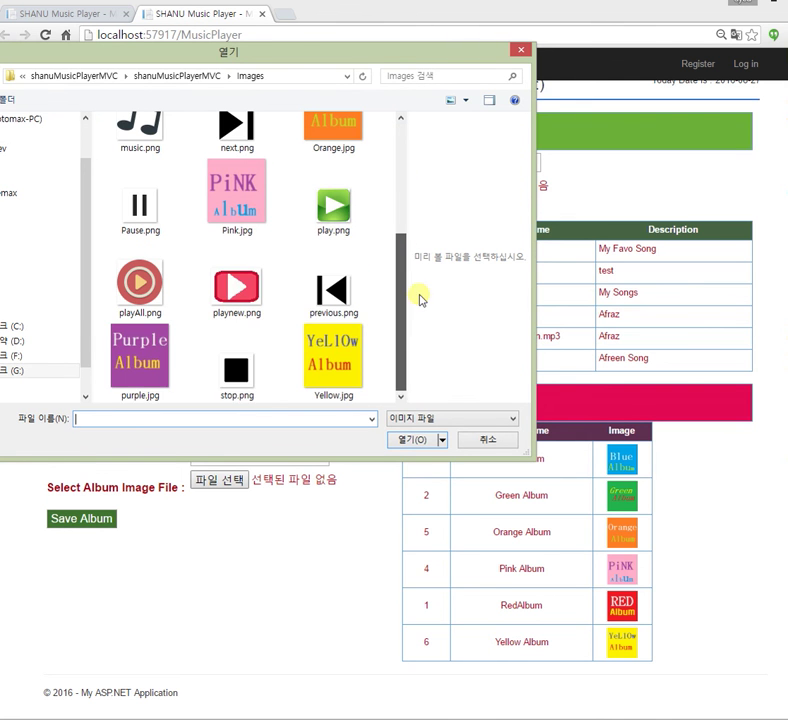
{"action": "double_click", "coordinate": [138, 366]}
{"action": "left_click", "coordinate": [255, 463]}
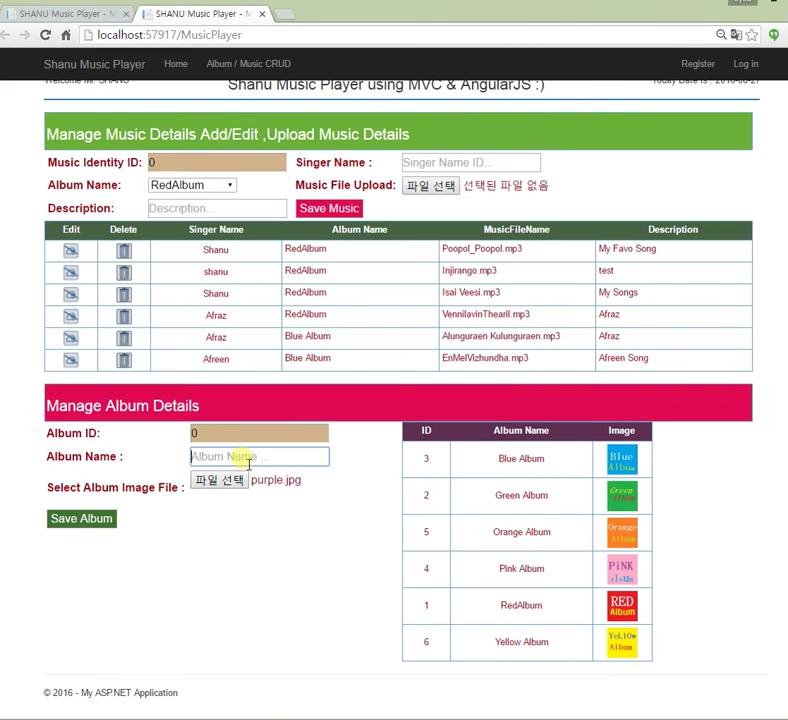
{"action": "type", "text": "pleAlbum"}
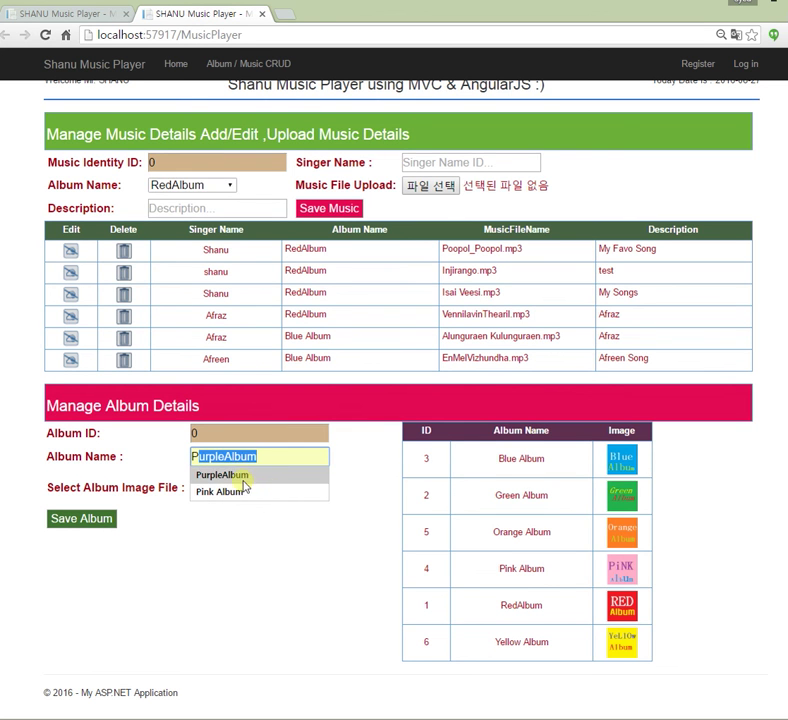
{"action": "left_click", "coordinate": [243, 475]}
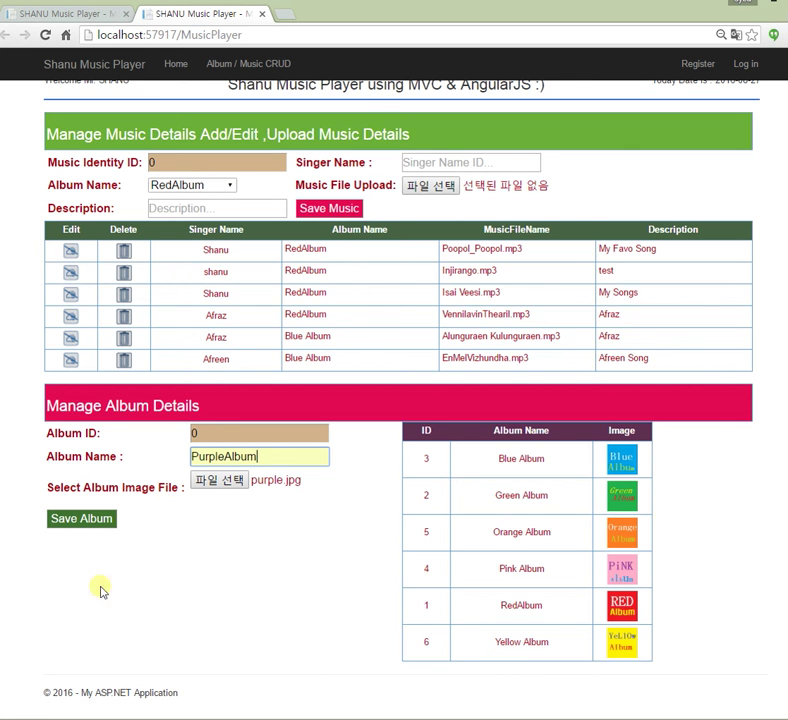
{"action": "left_click", "coordinate": [110, 521]}
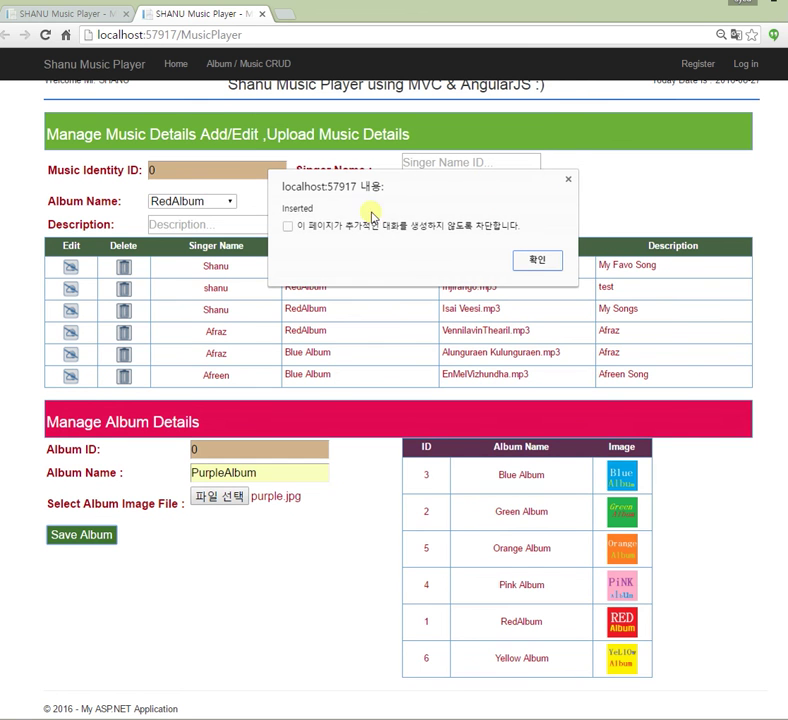
{"action": "left_click", "coordinate": [540, 263]}
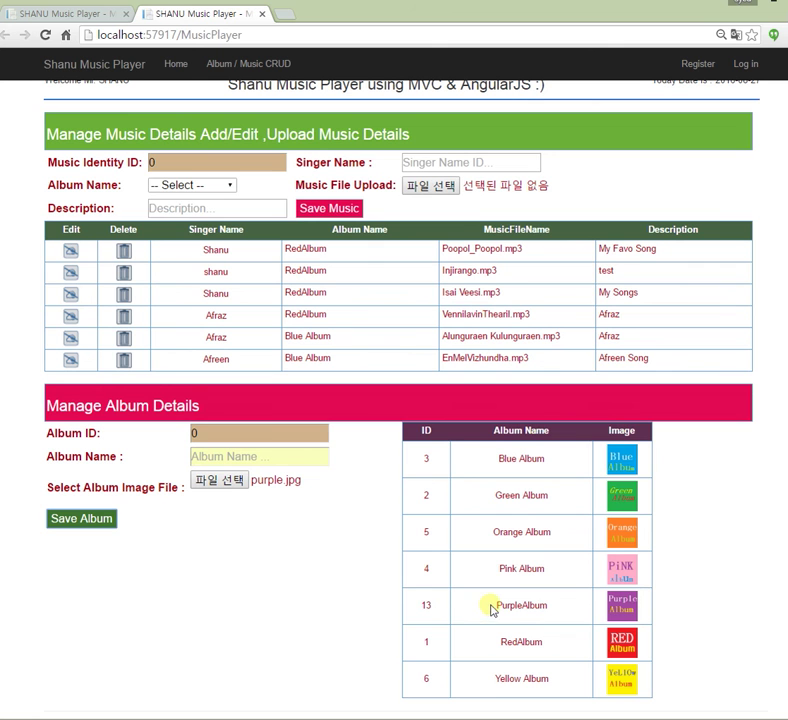
{"action": "left_click_drag", "start_coordinate": [492, 605], "coordinate": [651, 612]}
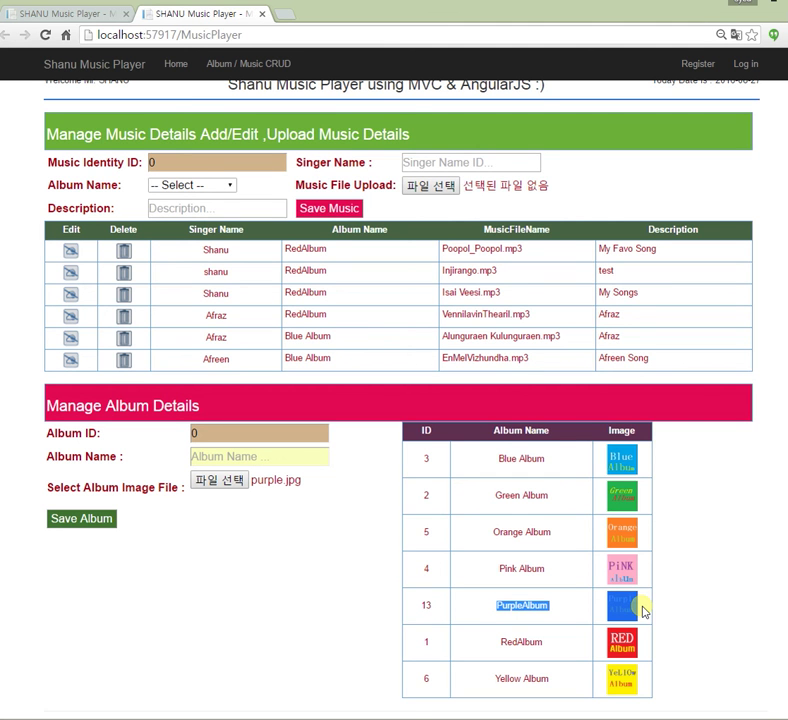
Set the new song's album to PurpleAlbum and its singer name to Afreen
{"action": "left_click", "coordinate": [228, 189]}
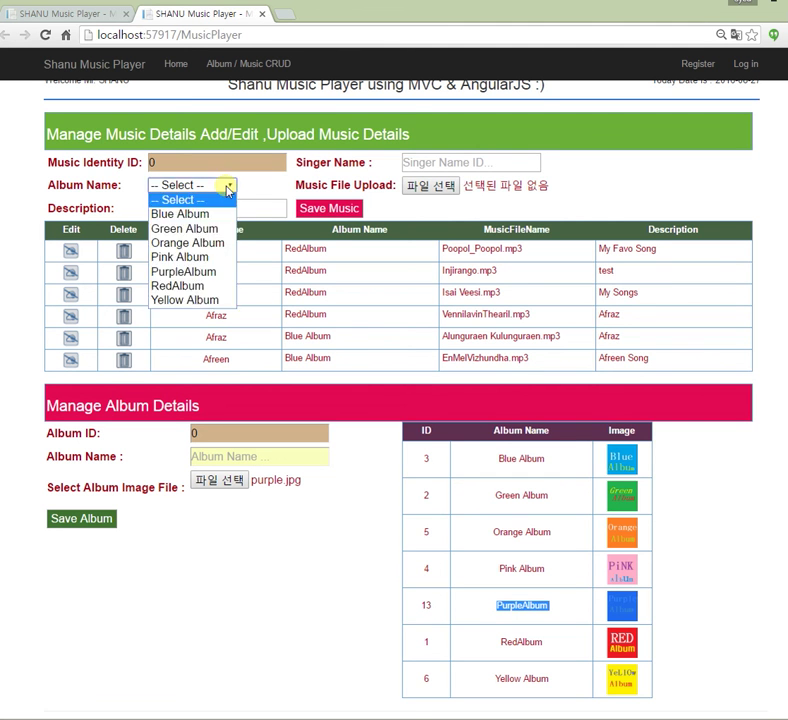
{"action": "left_click", "coordinate": [436, 198]}
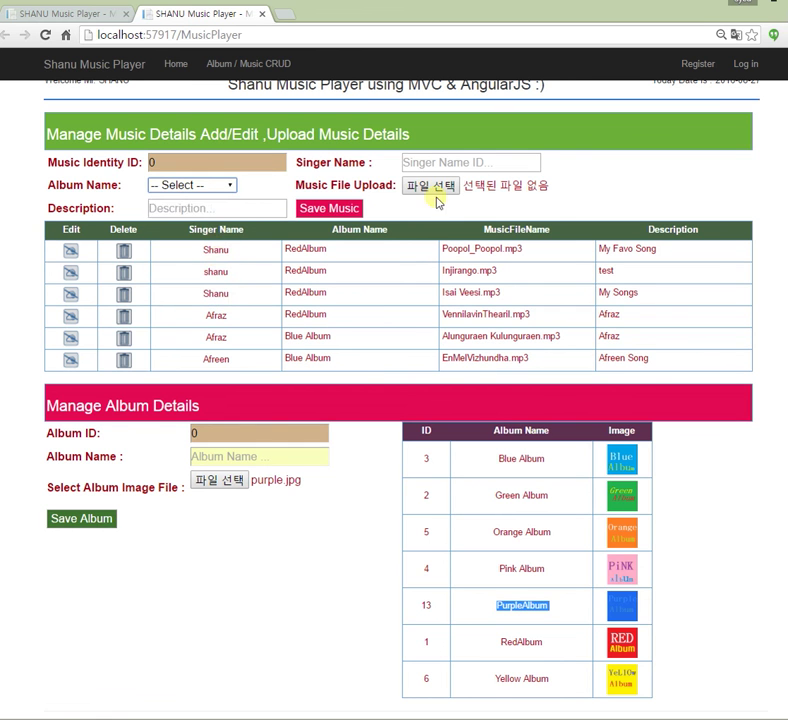
{"action": "left_click", "coordinate": [453, 164]}
{"action": "type", "text": "A"}
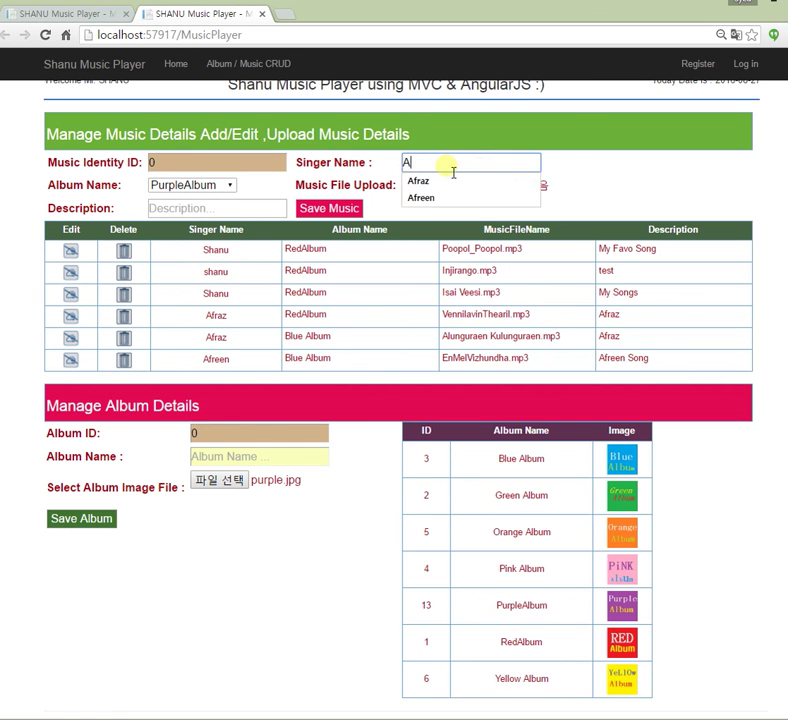
{"action": "type", "text": "fren"}
{"action": "key", "text": "BackSpace"}
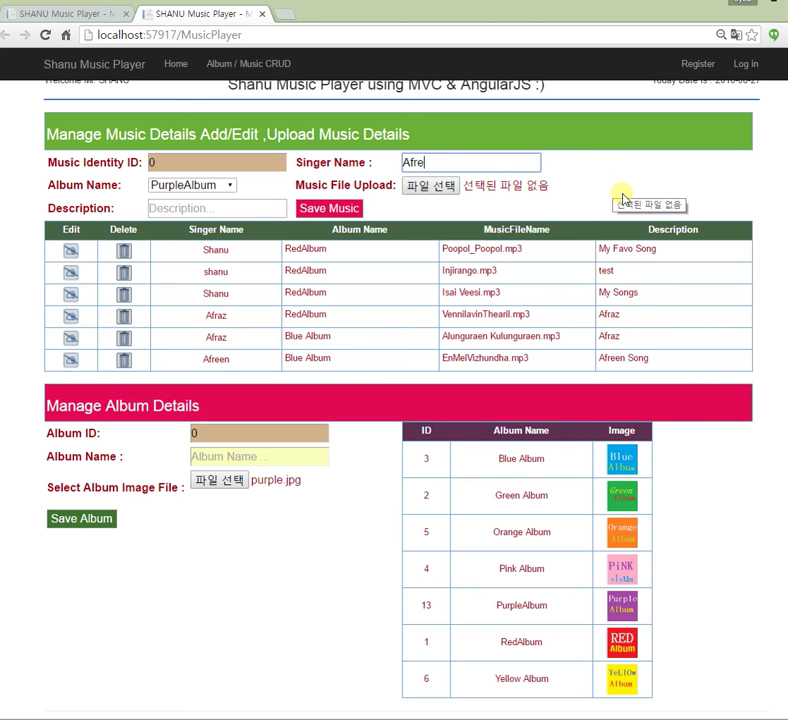
{"action": "type", "text": "en"}
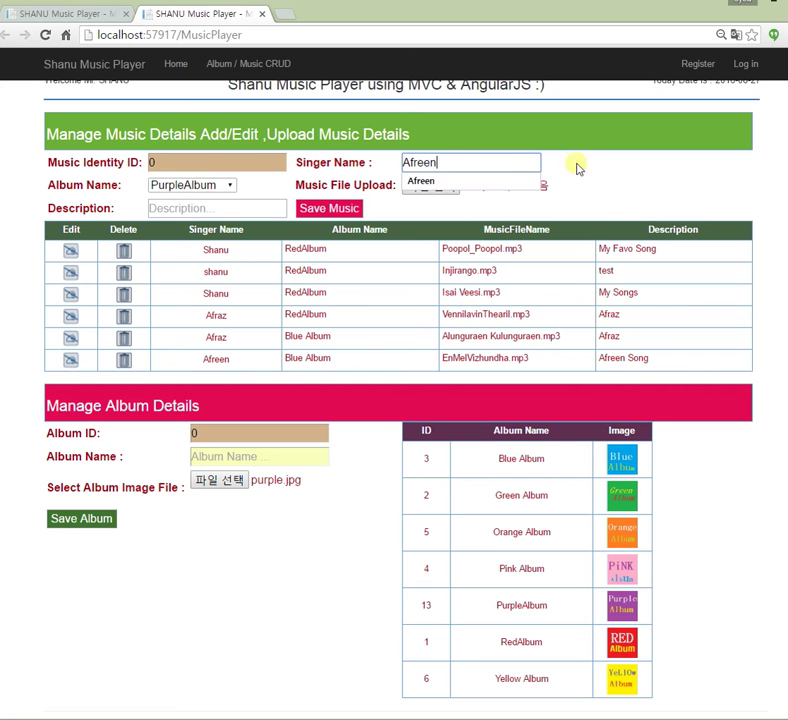
{"action": "left_click", "coordinate": [443, 181]}
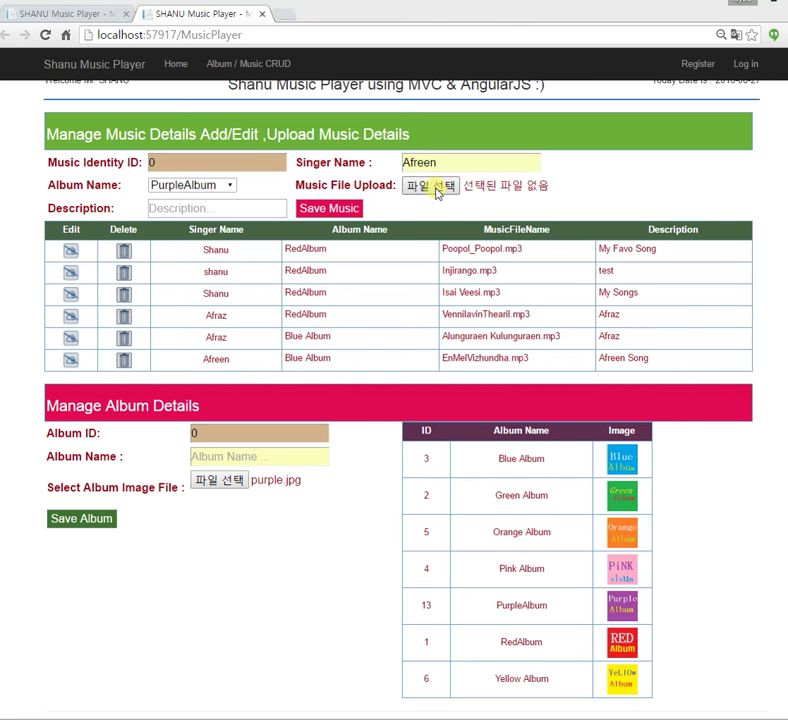
Attach Poongkaatrilae.mp3, enter the description 'Good Song', and save the song
{"action": "left_click", "coordinate": [437, 193]}
{"action": "left_click_drag", "start_coordinate": [403, 197], "coordinate": [390, 339]}
{"action": "left_click", "coordinate": [333, 205]}
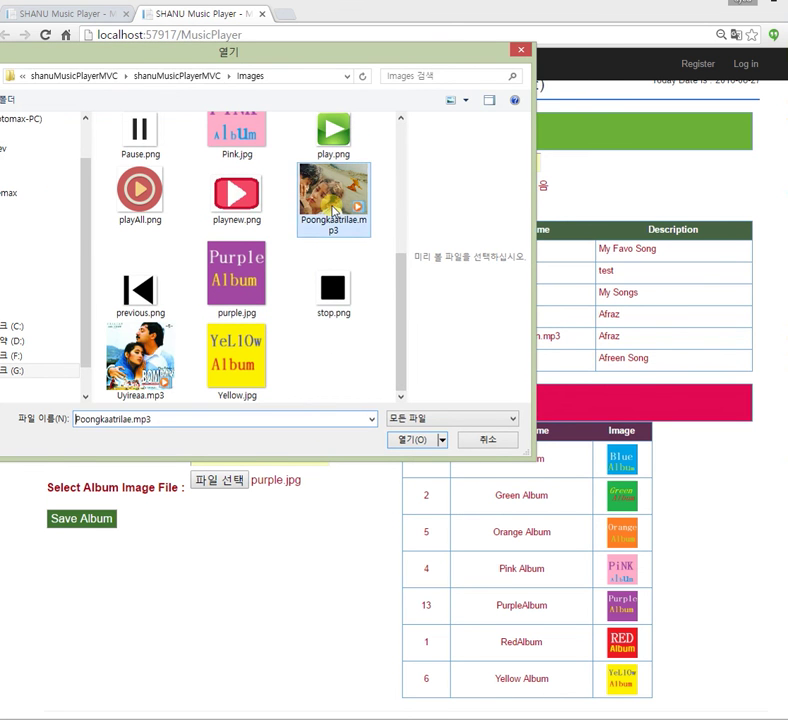
{"action": "double_click", "coordinate": [333, 205]}
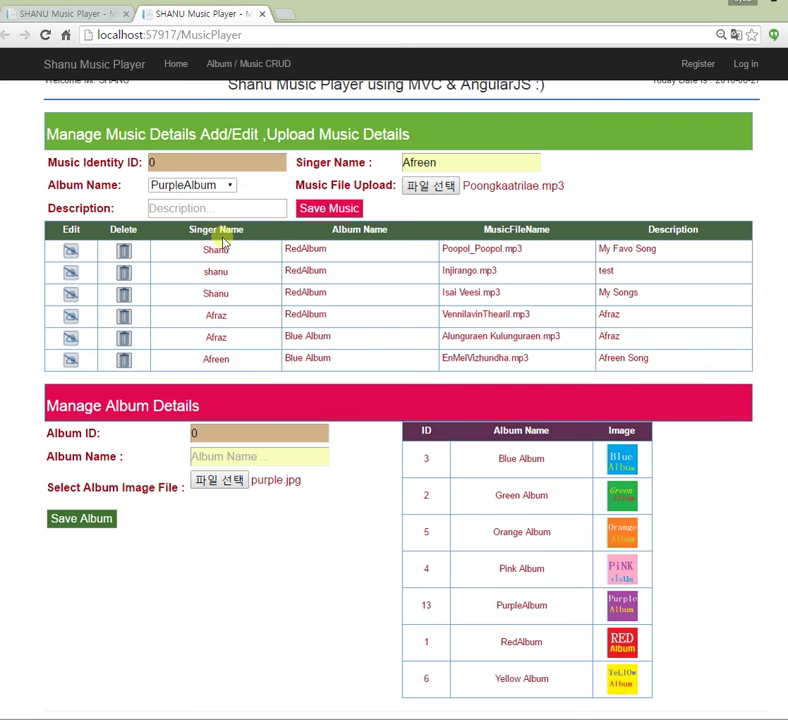
{"action": "left_click", "coordinate": [237, 209]}
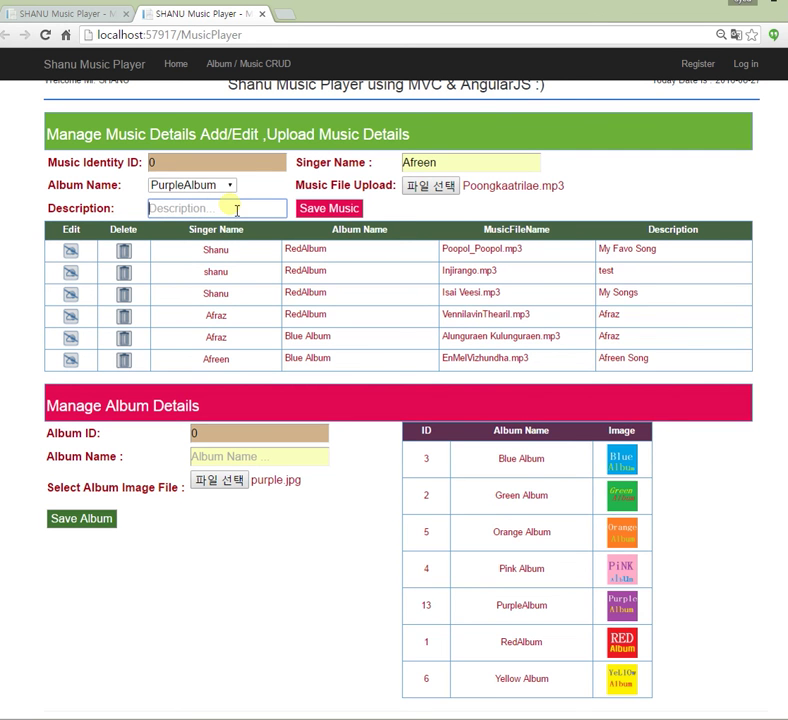
{"action": "type", "text": "Good Song"}
{"action": "left_click", "coordinate": [350, 211]}
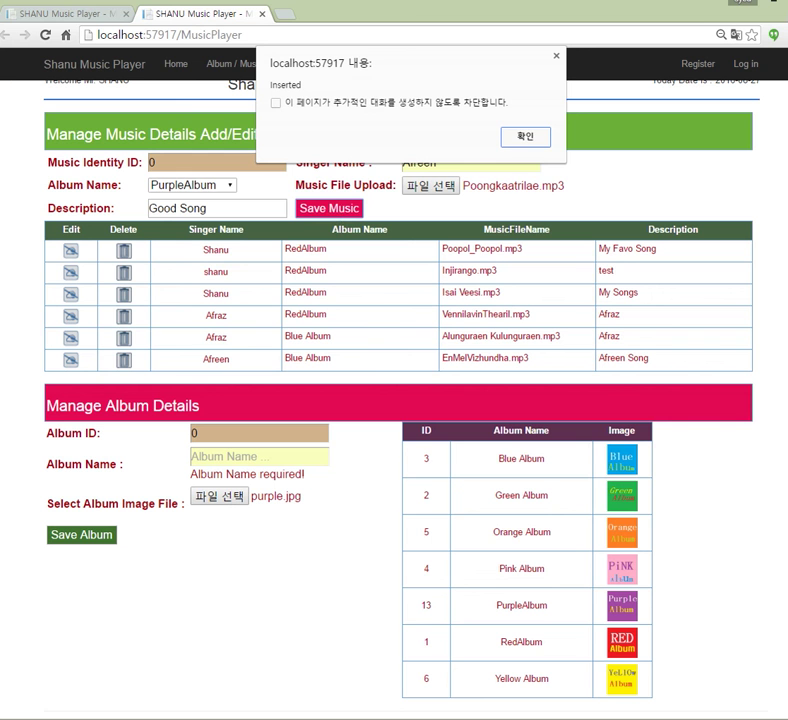
Check the uploads folder in File Explorer for the new files, then minimize it
{"action": "mouse_move", "coordinate": [28, 717]}
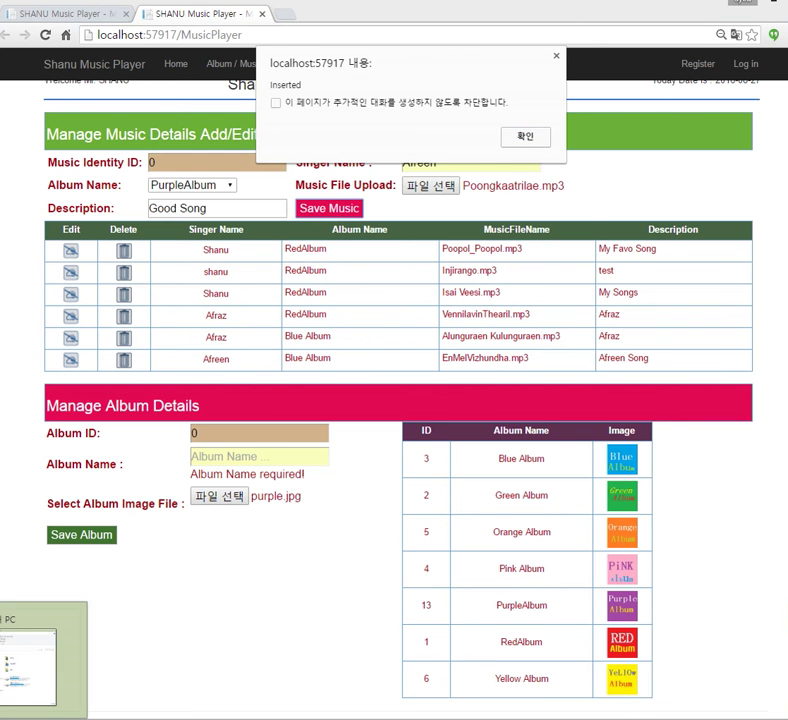
{"action": "left_click", "coordinate": [30, 655]}
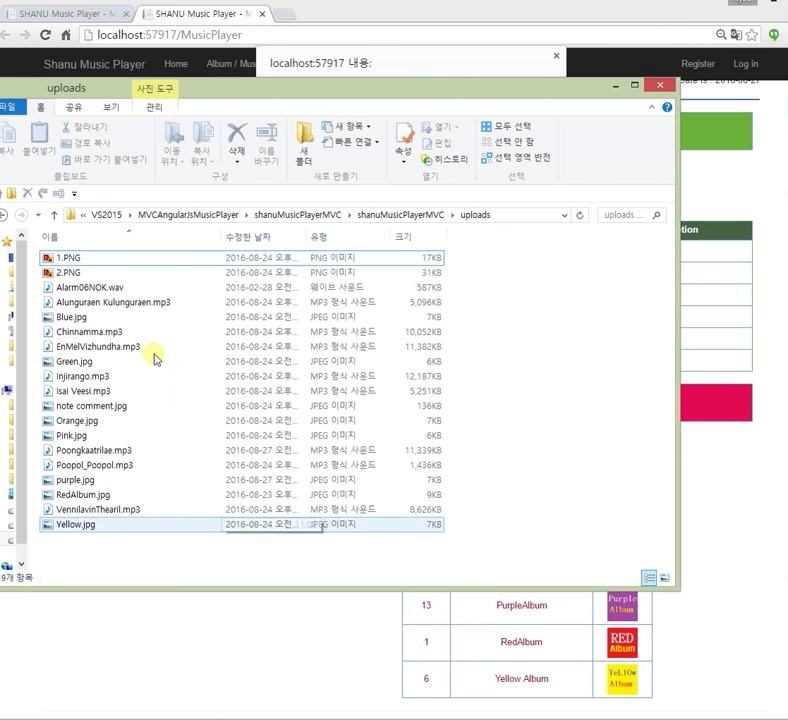
{"action": "left_click", "coordinate": [89, 319]}
{"action": "left_click", "coordinate": [121, 406]}
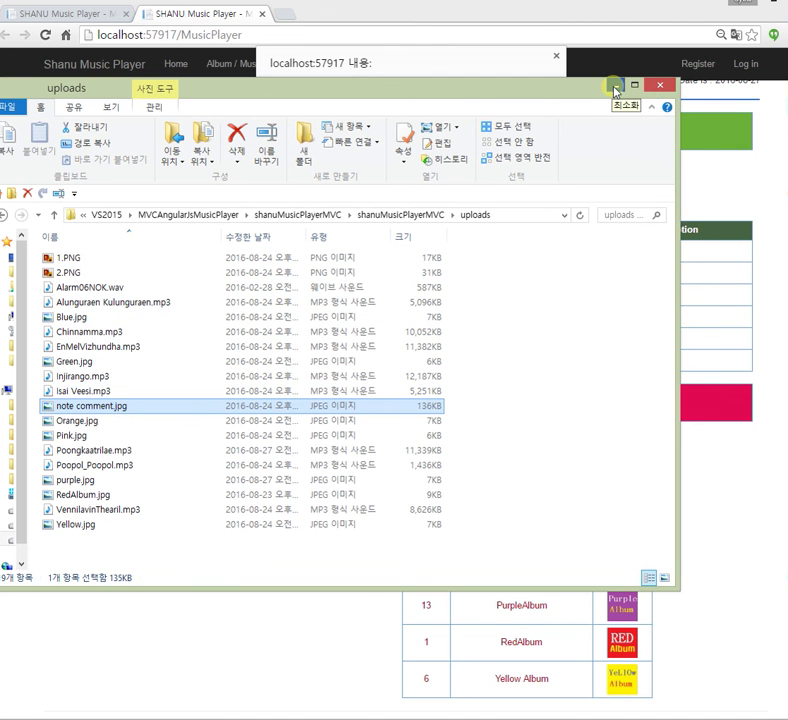
{"action": "left_click", "coordinate": [614, 88]}
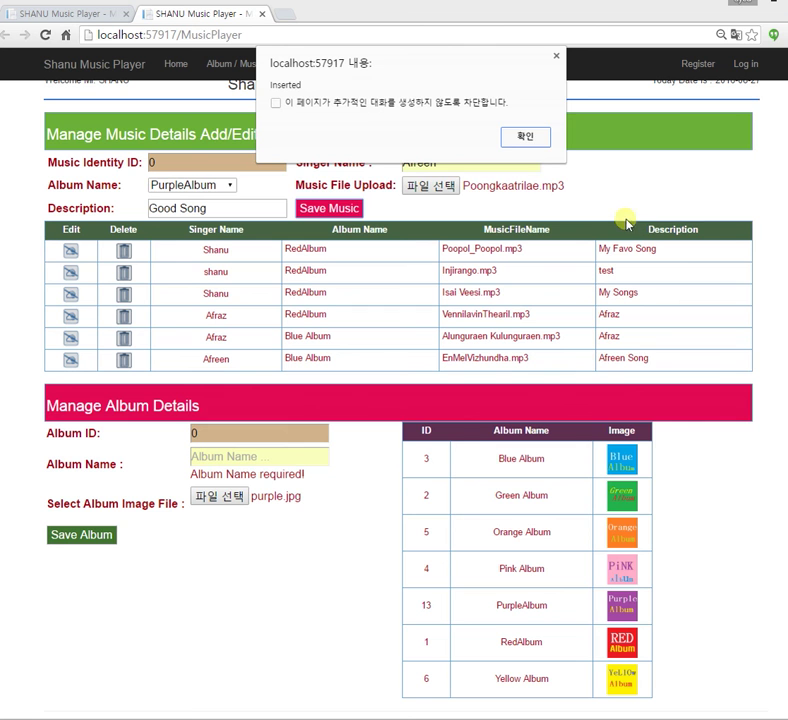
Dismiss the Inserted alert and highlight the new Afreen row's PurpleAlbum and Poongkaatrilae.mp3 entries
{"action": "left_click_drag", "start_coordinate": [459, 54], "coordinate": [427, 180]}
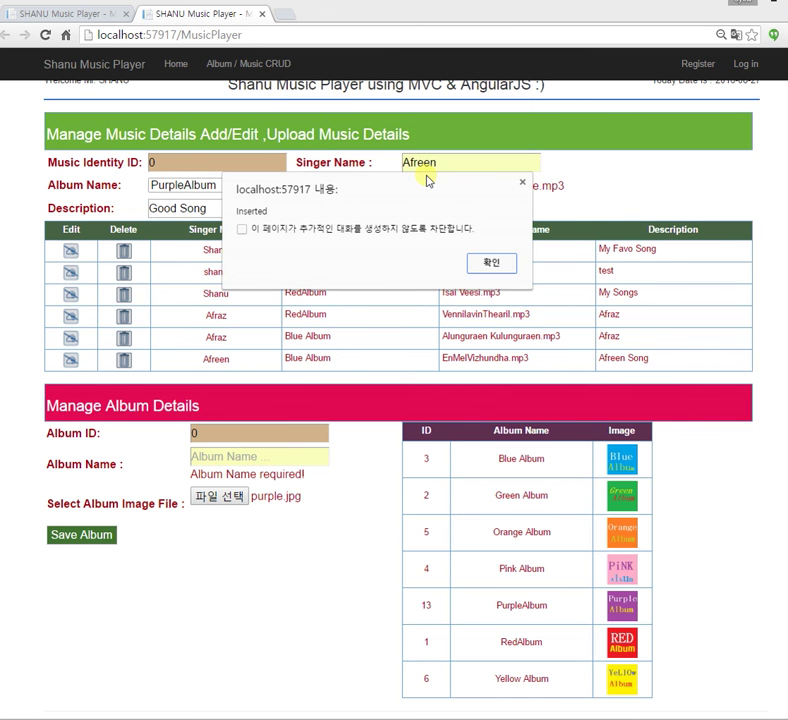
{"action": "left_click", "coordinate": [491, 264]}
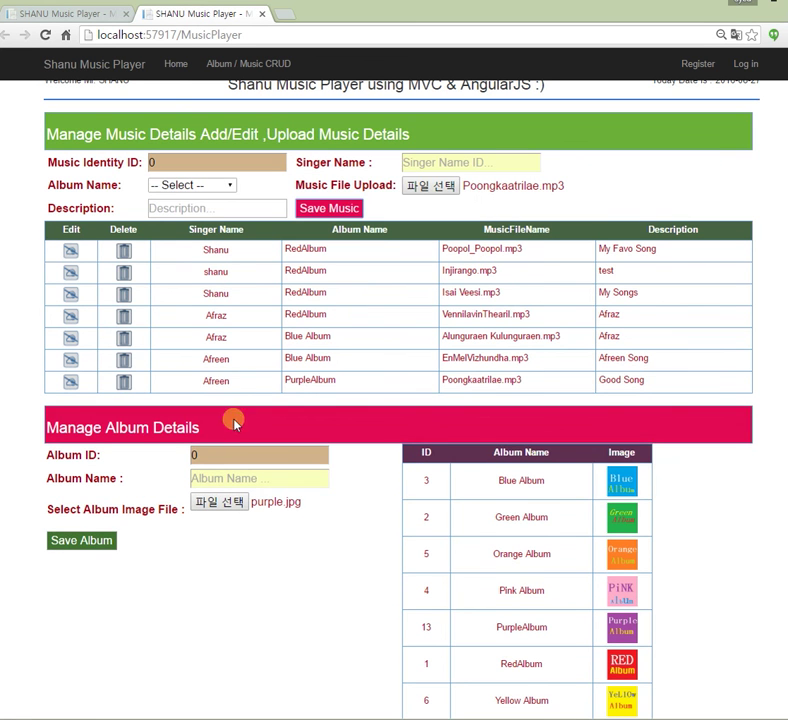
{"action": "left_click_drag", "start_coordinate": [214, 381], "coordinate": [559, 381]}
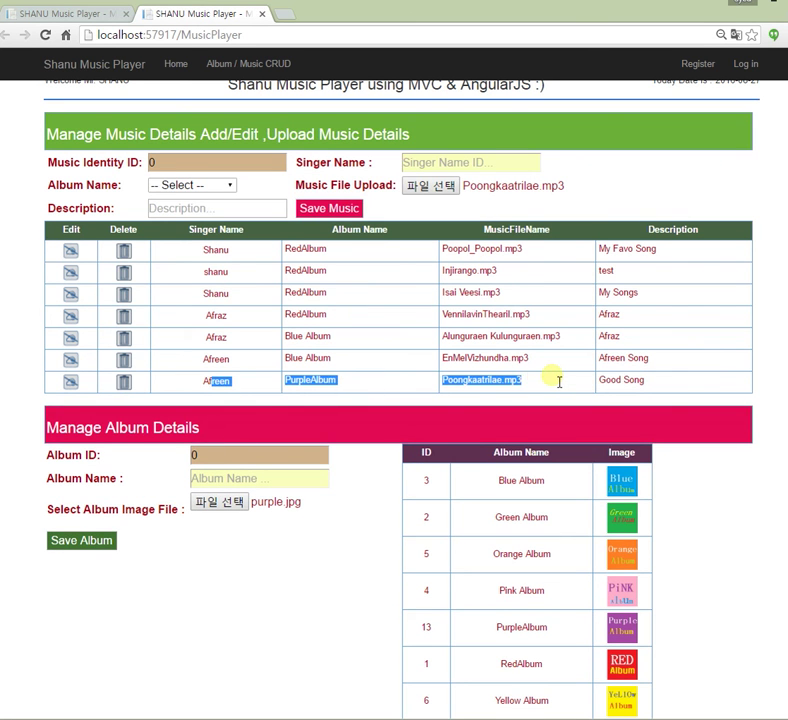
{"action": "left_click", "coordinate": [320, 389]}
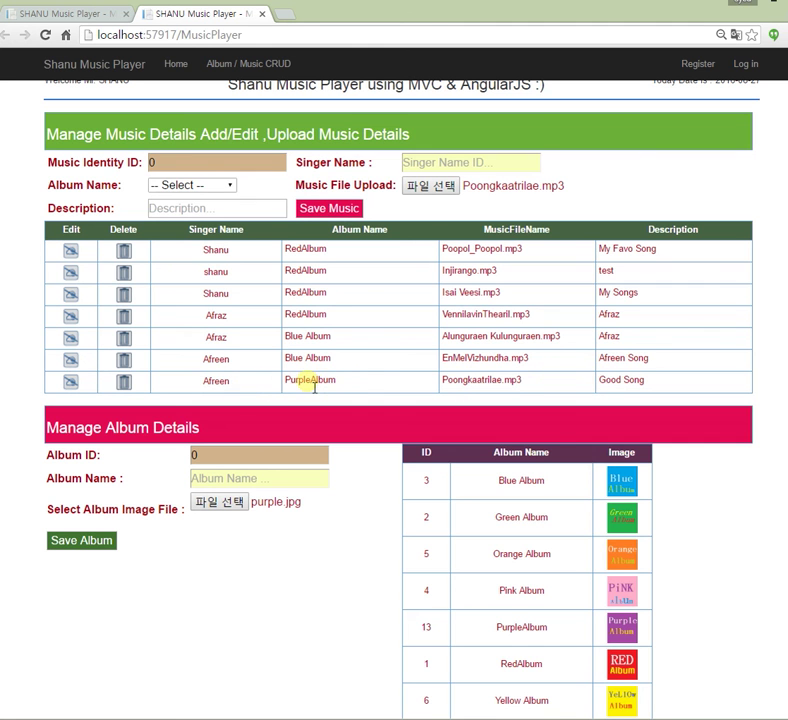
{"action": "left_click_drag", "start_coordinate": [291, 382], "coordinate": [352, 384]}
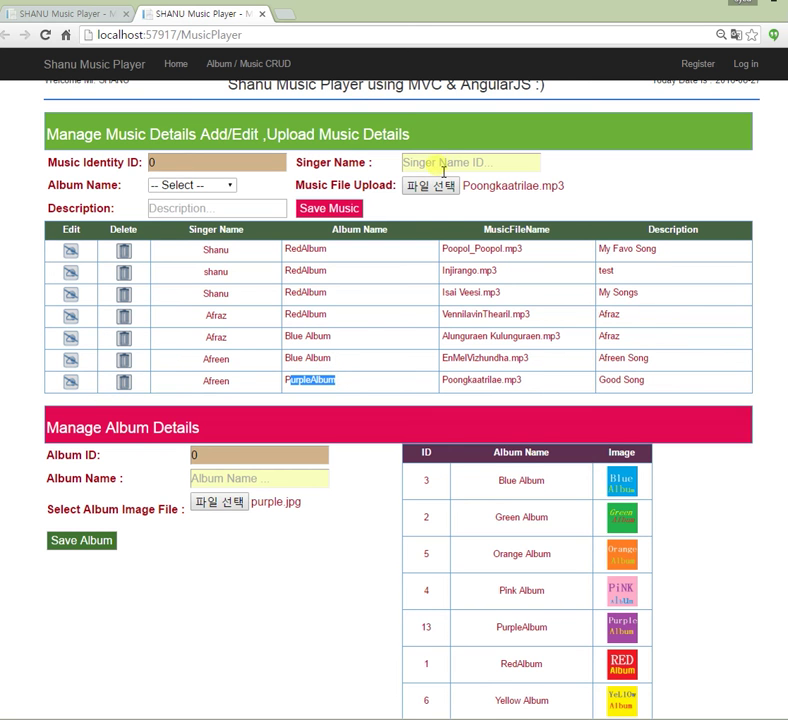
{"action": "left_click", "coordinate": [476, 164]}
{"action": "type", "text": "sdfsdf"}
{"action": "left_click", "coordinate": [215, 208]}
{"action": "type", "text": "sdf"}
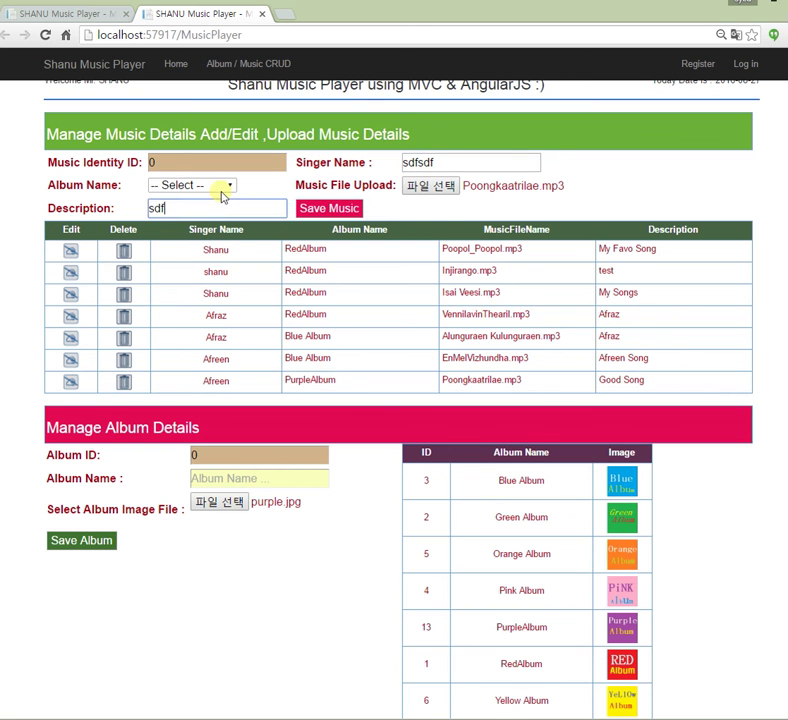
{"action": "left_click", "coordinate": [221, 186]}
{"action": "left_click", "coordinate": [203, 272]}
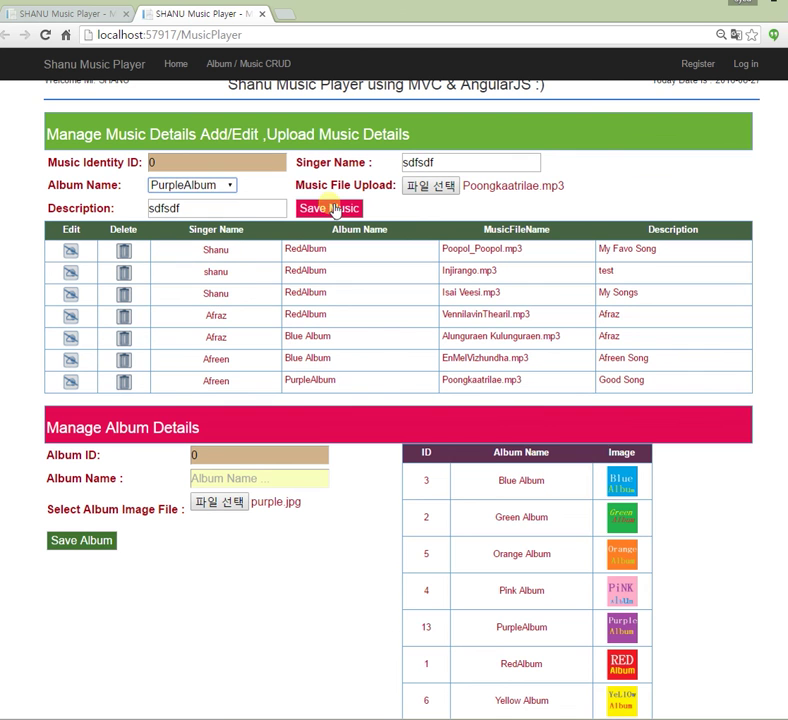
{"action": "left_click", "coordinate": [333, 209]}
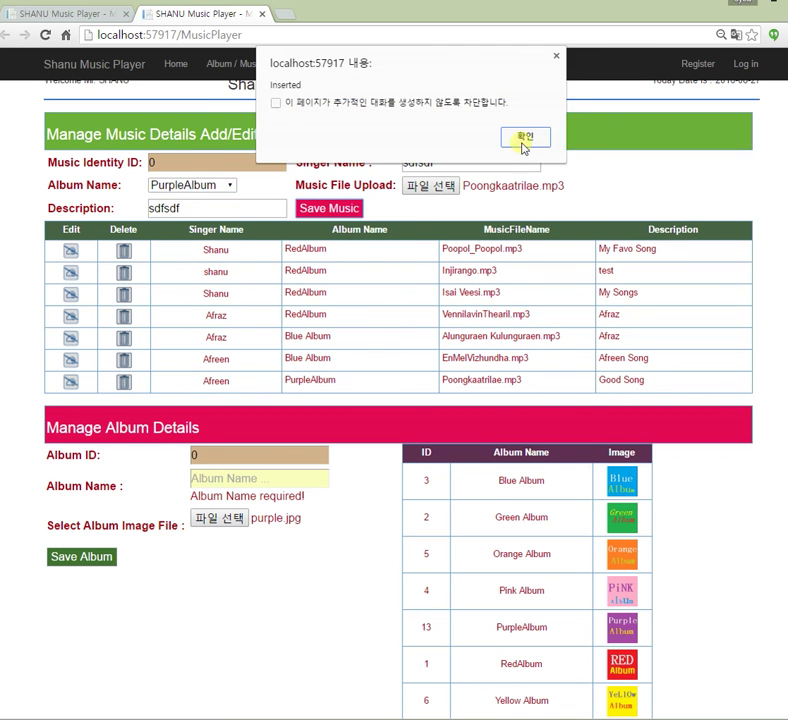
{"action": "left_click", "coordinate": [528, 136]}
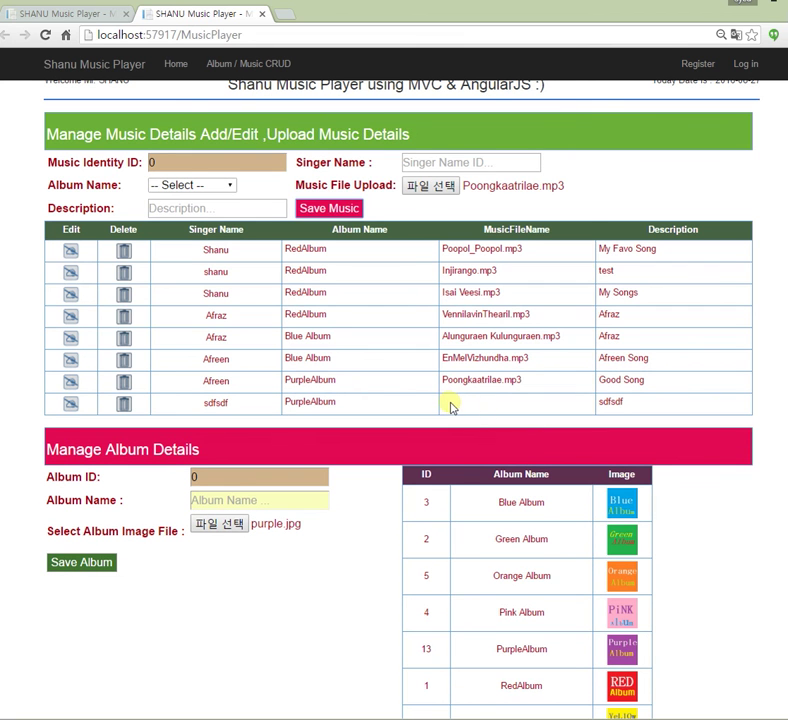
{"action": "left_click", "coordinate": [124, 405]}
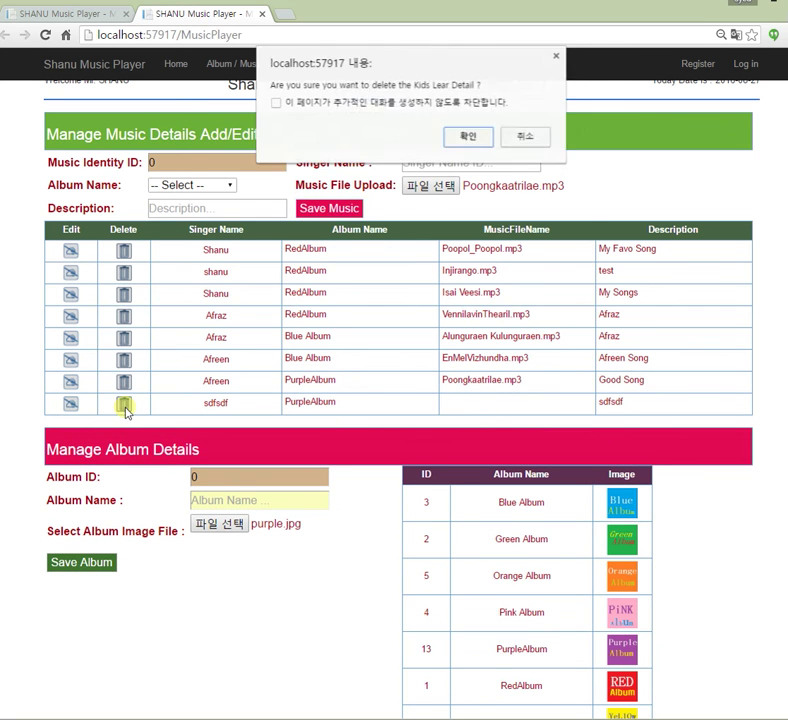
{"action": "left_click", "coordinate": [468, 136]}
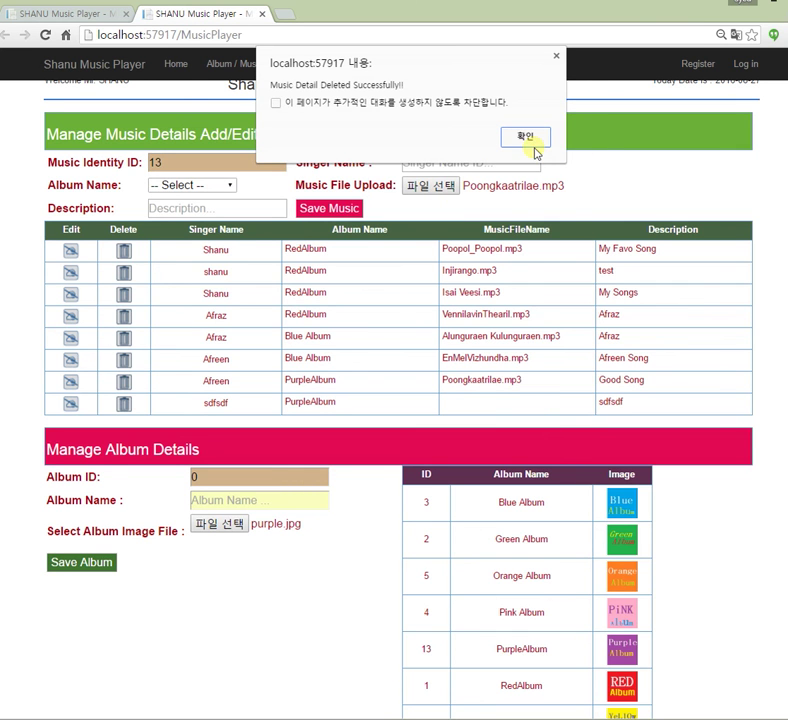
{"action": "left_click", "coordinate": [522, 140]}
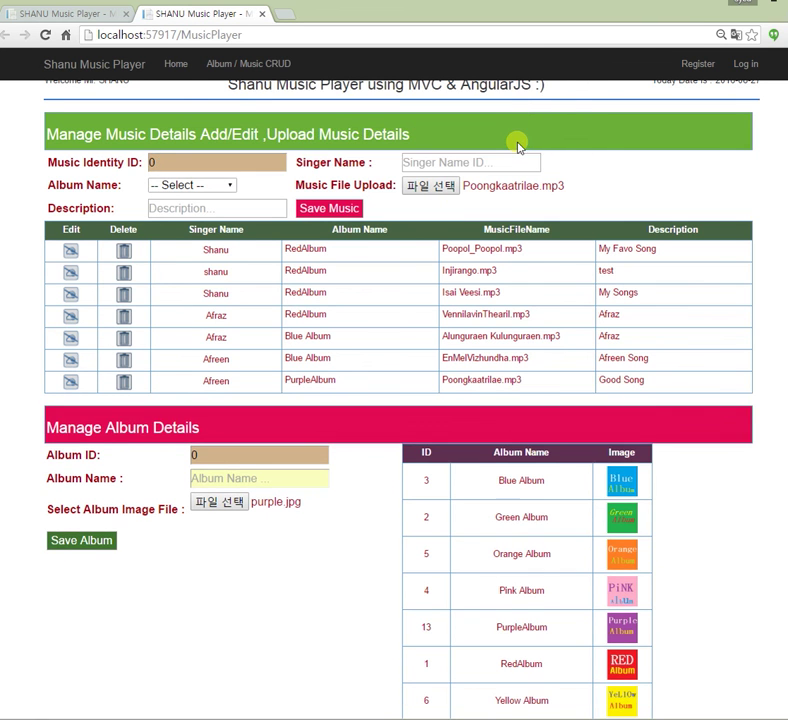
Play PurpleAlbum's Poongkaatrilae.mp3 from the home album grid, then return to the management tab
{"action": "left_click", "coordinate": [78, 12]}
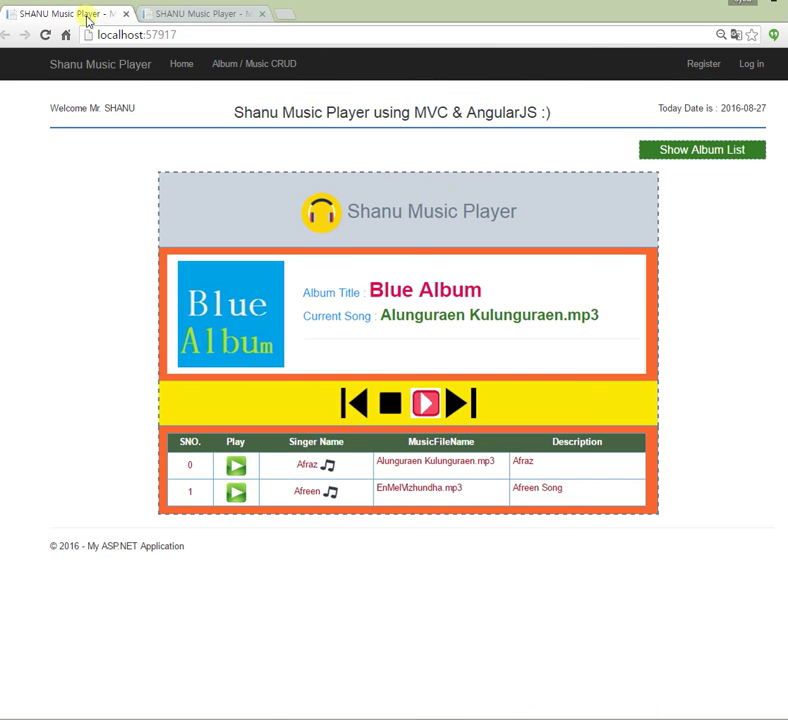
{"action": "left_click", "coordinate": [183, 64]}
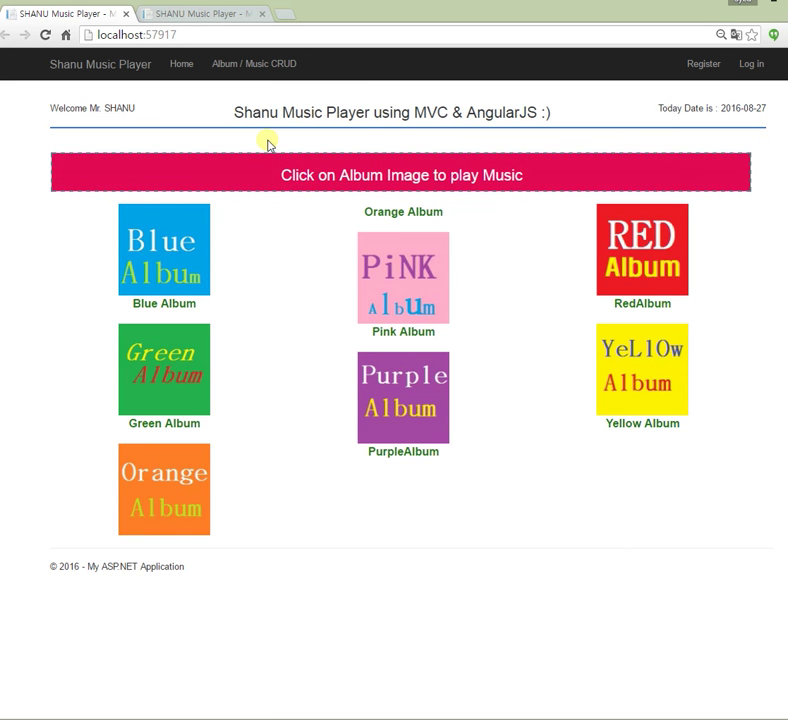
{"action": "left_click", "coordinate": [424, 399]}
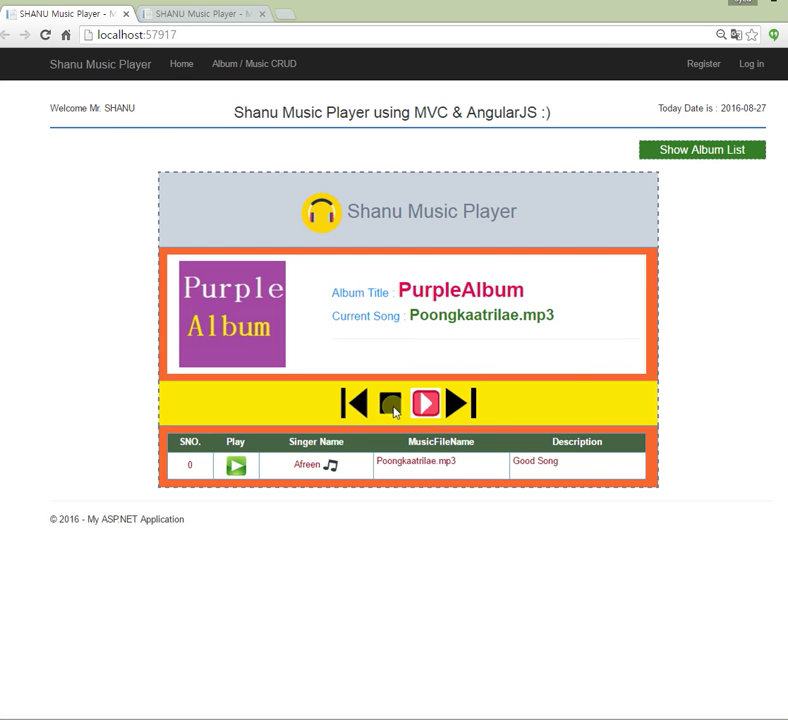
{"action": "left_click", "coordinate": [199, 16]}
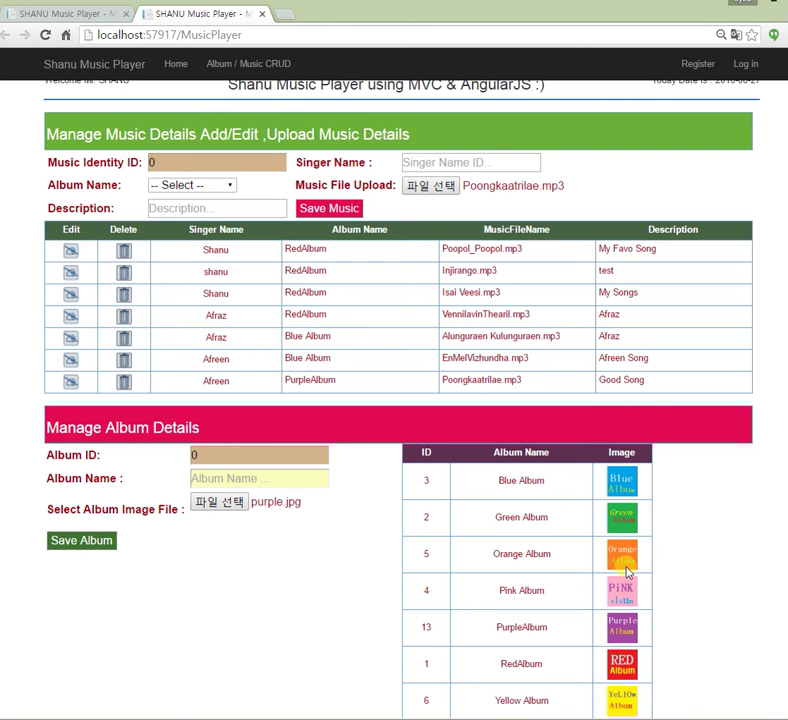
Try Pink Album, dismiss its no-songs alert, load RedAlbum's four songs, then switch to Visual Studio
{"action": "left_click", "coordinate": [24, 13]}
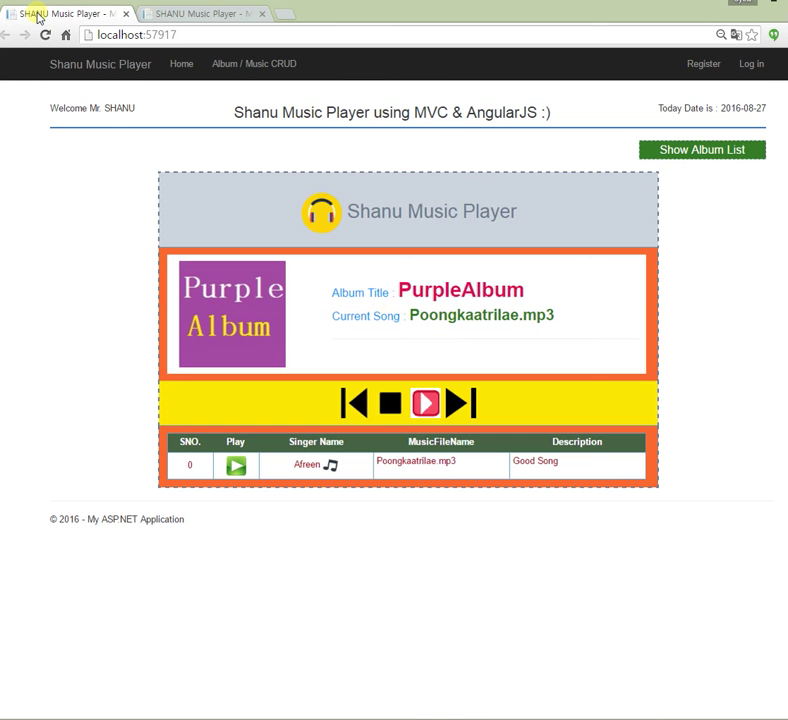
{"action": "left_click", "coordinate": [708, 153]}
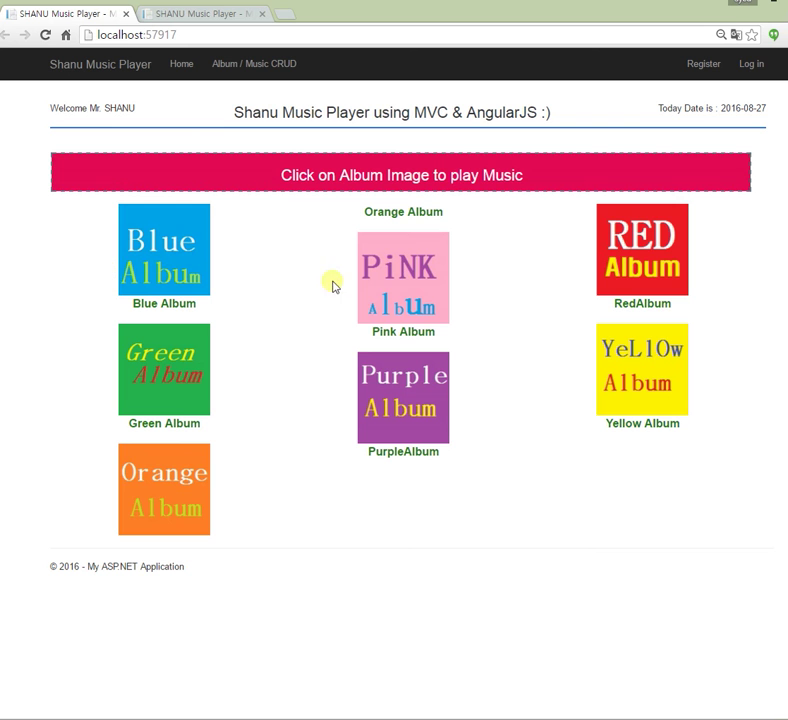
{"action": "left_click", "coordinate": [407, 264]}
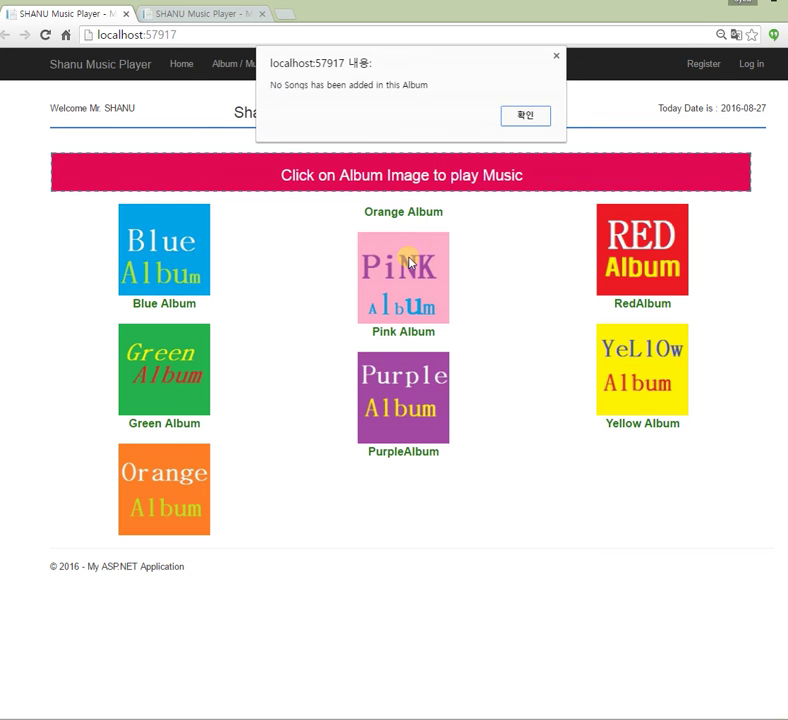
{"action": "left_click", "coordinate": [525, 115]}
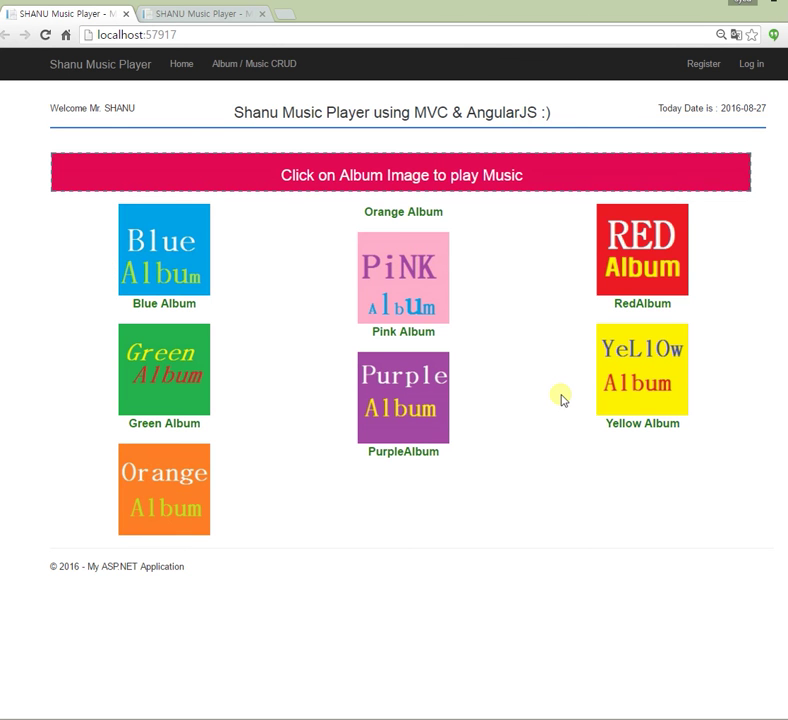
{"action": "left_click", "coordinate": [680, 232]}
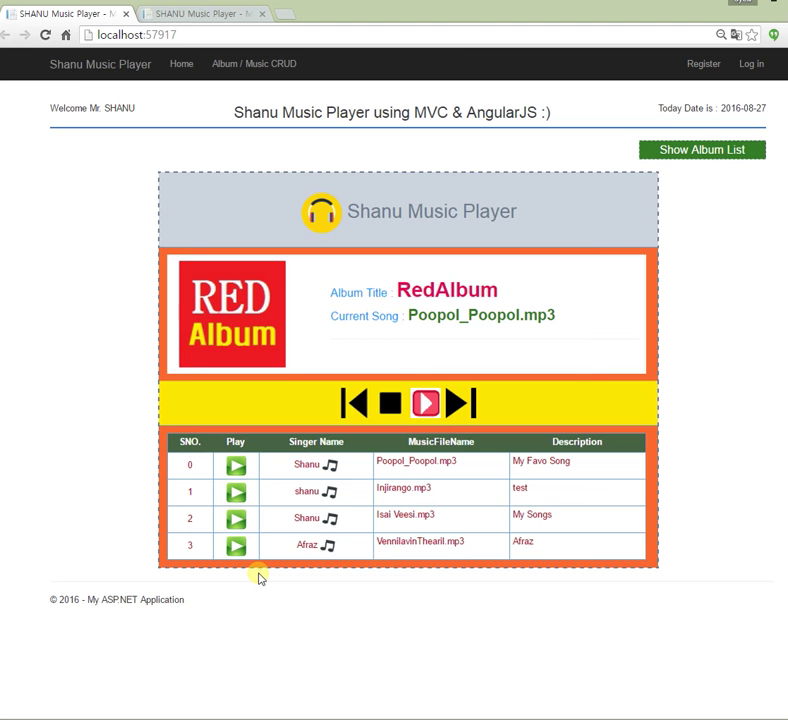
{"action": "key", "text": "alt+Tab"}
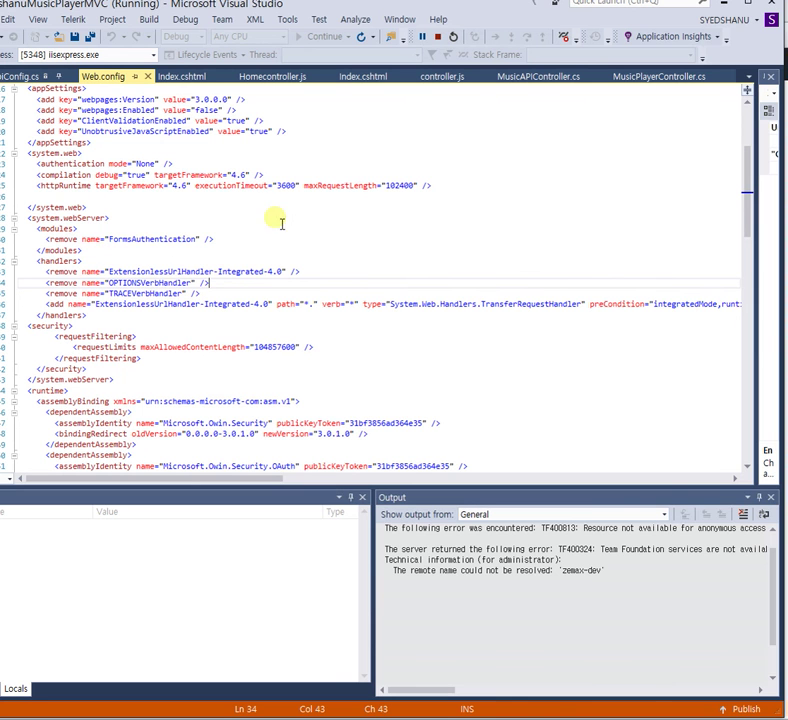
{"action": "left_click", "coordinate": [211, 186]}
{"action": "left_click", "coordinate": [404, 190], "text": "shift"}
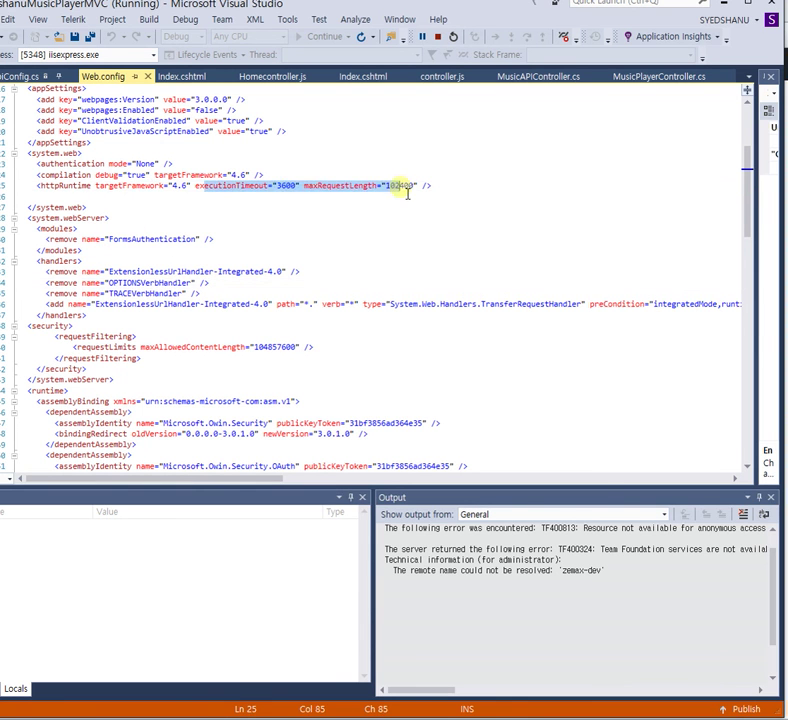
{"action": "left_click", "coordinate": [260, 192]}
{"action": "left_click_drag", "start_coordinate": [236, 186], "coordinate": [292, 188]}
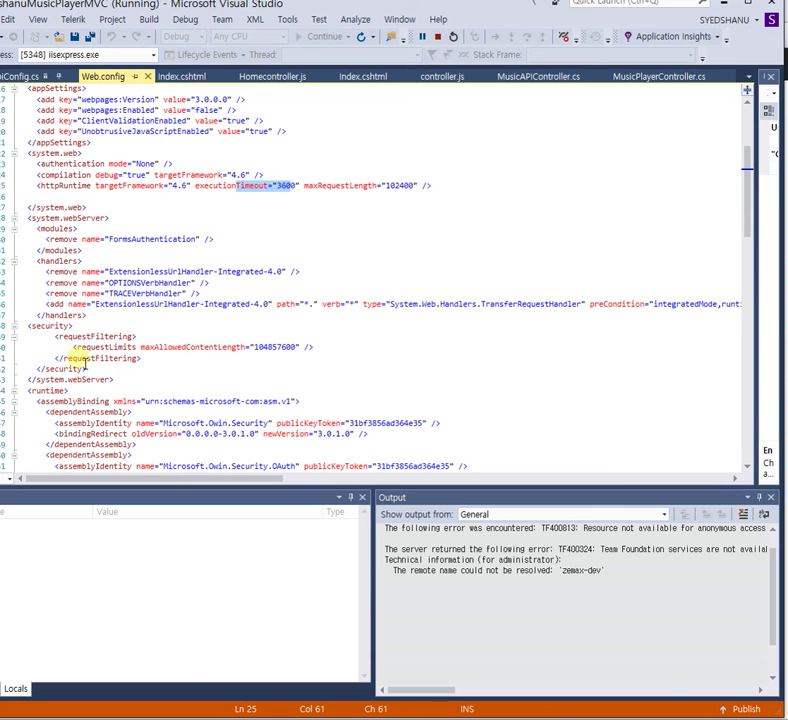
{"action": "left_click_drag", "start_coordinate": [42, 220], "coordinate": [101, 220]}
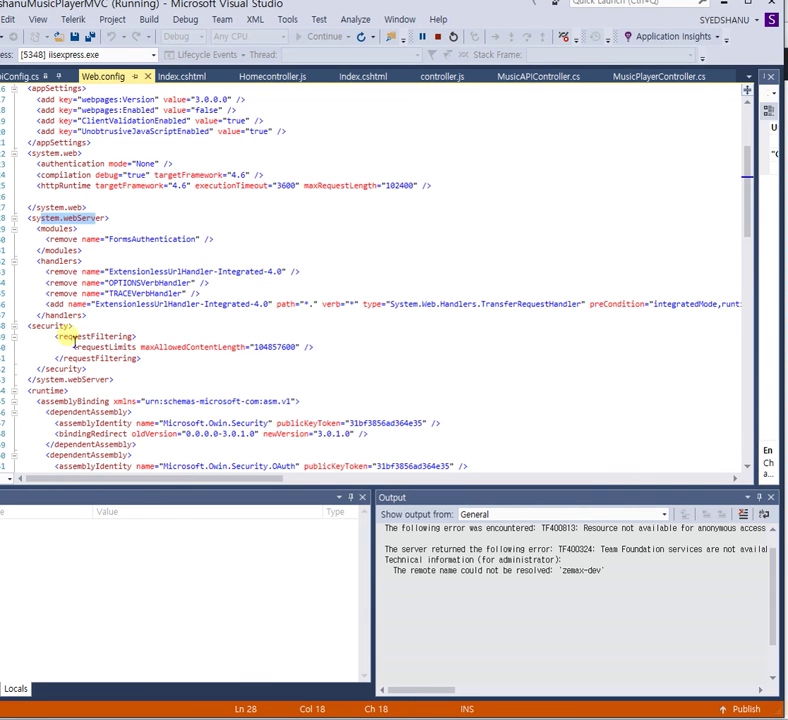
{"action": "left_click_drag", "start_coordinate": [60, 337], "coordinate": [176, 362]}
{"action": "left_click", "coordinate": [259, 367]}
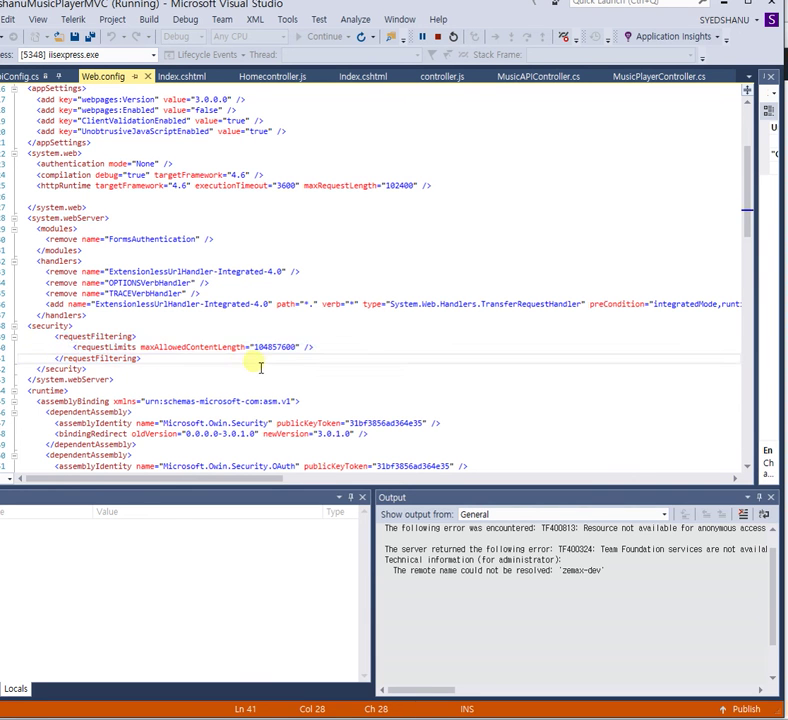